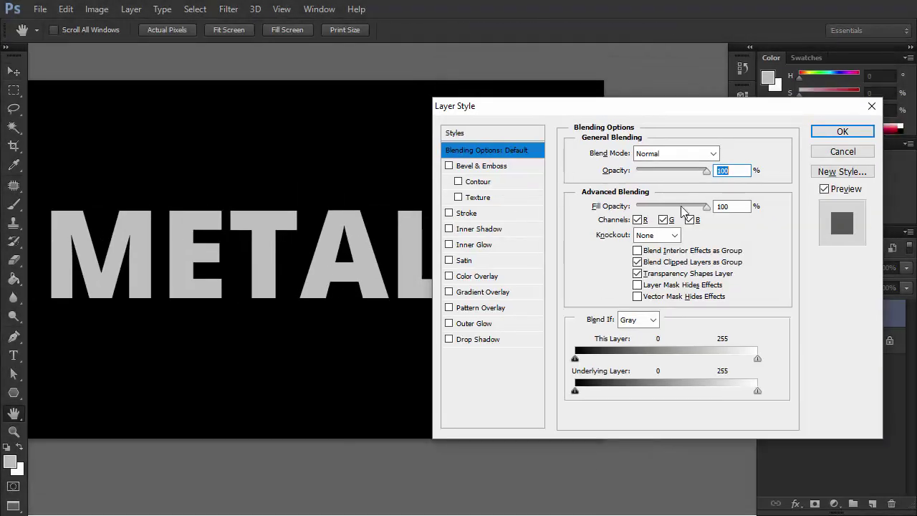
# Step: Set METAL's fill opacity to 0 and add a brushed-metal Pattern Overlay at smaller scale and lower opacity
pyautogui.moveTo(685, 206); pyautogui.dragTo(594, 207)
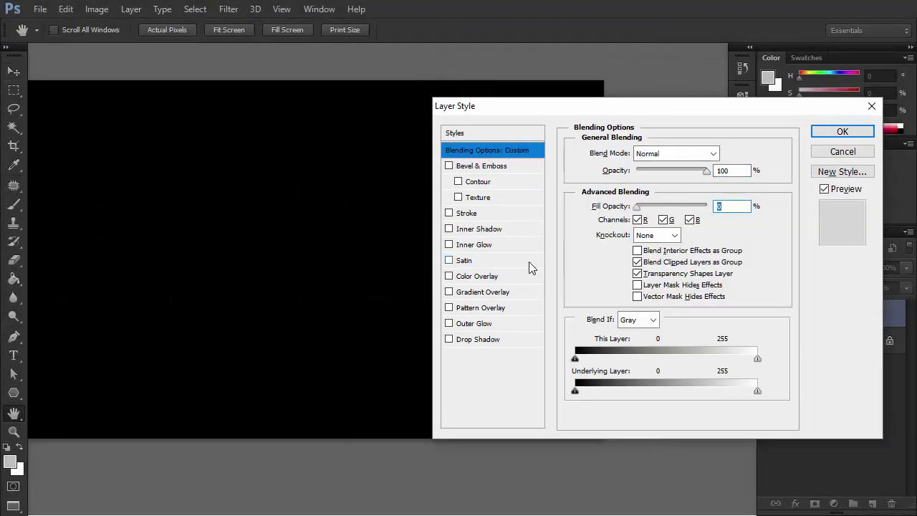
pyautogui.click(449, 308)
pyautogui.click(670, 202)
pyautogui.doubleClick(624, 267)
pyautogui.moveTo(638, 233); pyautogui.dragTo(635, 234)
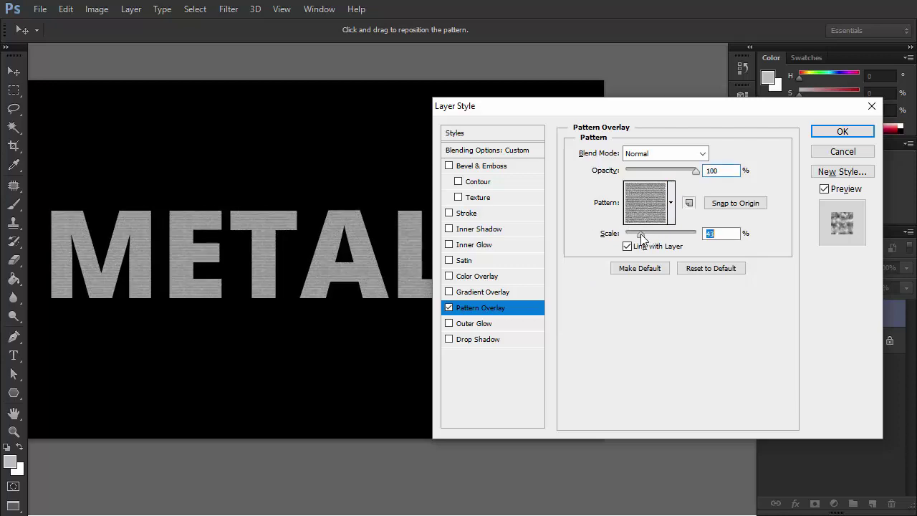
pyautogui.moveTo(697, 171); pyautogui.dragTo(672, 172)
# Step: Add a Gradient Overlay in Overlay mode with an edited stop, Reflected style and Reverse
pyautogui.click(448, 292)
pyautogui.click(666, 153)
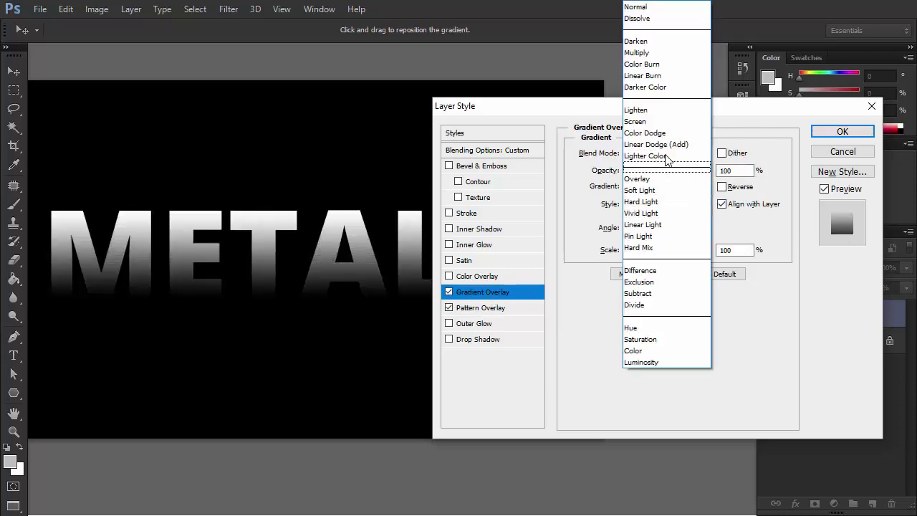
pyautogui.click(645, 176)
pyautogui.click(659, 187)
pyautogui.click(518, 396)
pyautogui.click(779, 216)
pyautogui.click(666, 204)
pyautogui.click(658, 250)
pyautogui.click(721, 186)
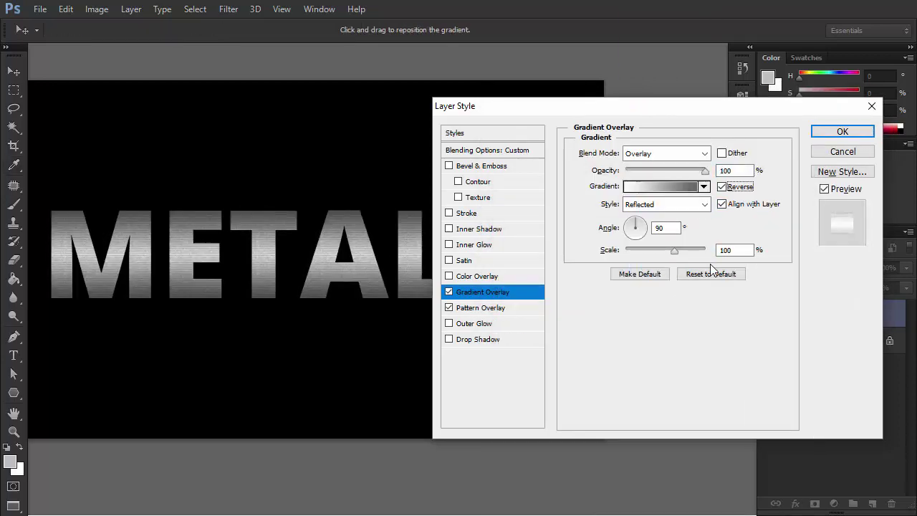
# Step: Add a white, noisy Outer Glow and a white Inner Glow to METAL
pyautogui.click(449, 323)
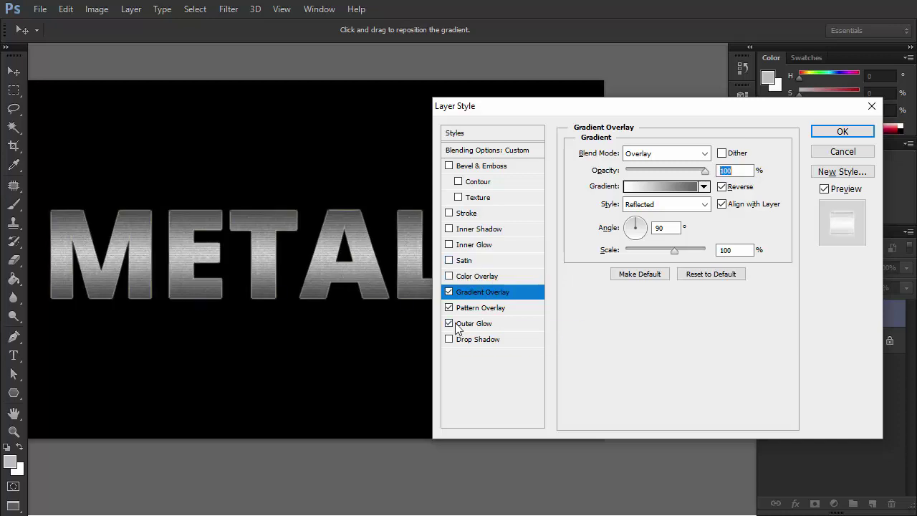
pyautogui.click(593, 204)
pyautogui.click(814, 129)
pyautogui.moveTo(625, 187); pyautogui.dragTo(698, 172)
pyautogui.click(449, 244)
pyautogui.click(611, 204)
pyautogui.click(493, 128)
pyautogui.click(833, 119)
# Step: Add an Inner Shadow at -73° without global light, plus a Stroke
pyautogui.click(449, 228)
pyautogui.click(697, 194)
pyautogui.moveTo(635, 192); pyautogui.dragTo(640, 205)
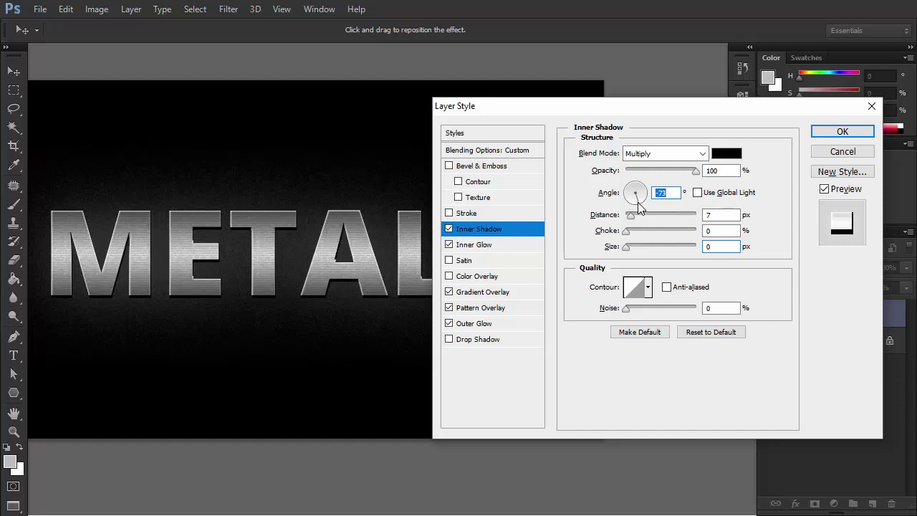
pyautogui.click(449, 213)
pyautogui.click(466, 213)
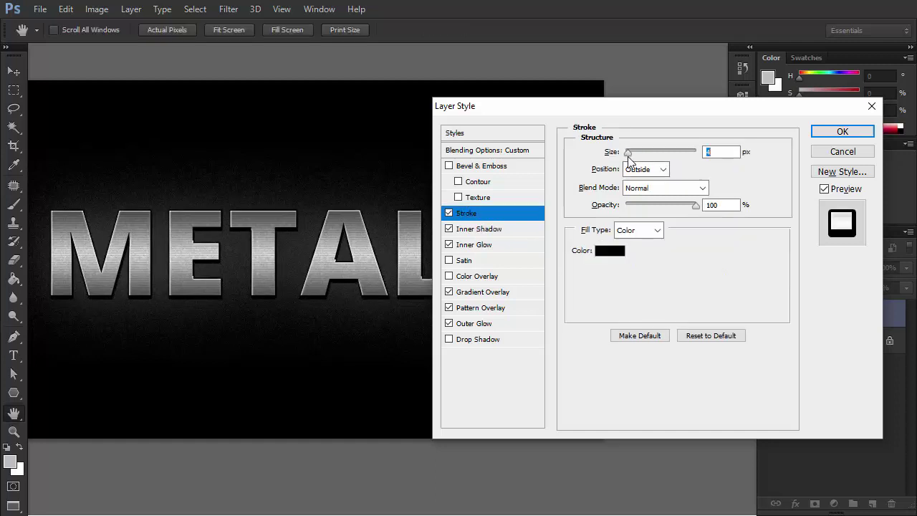
# Step: Add an Overlay-mode Satin with a different contour and 118 px distance, then apply the style
pyautogui.click(465, 260)
pyautogui.click(665, 153)
pyautogui.click(644, 180)
pyautogui.click(648, 251)
pyautogui.click(658, 306)
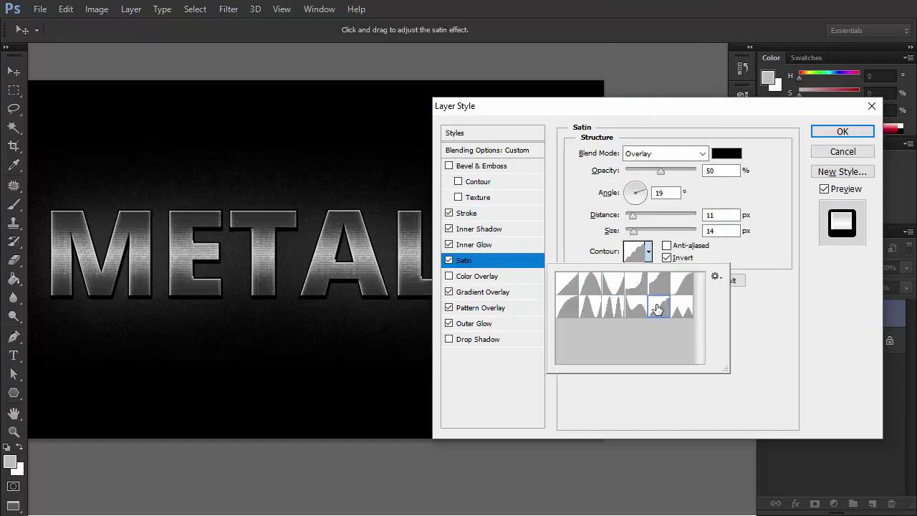
pyautogui.click(630, 216)
pyautogui.moveTo(631, 218)
pyautogui.mouseDown()
pyautogui.moveTo(673, 222)
pyautogui.moveTo(641, 233)
pyautogui.mouseUp()
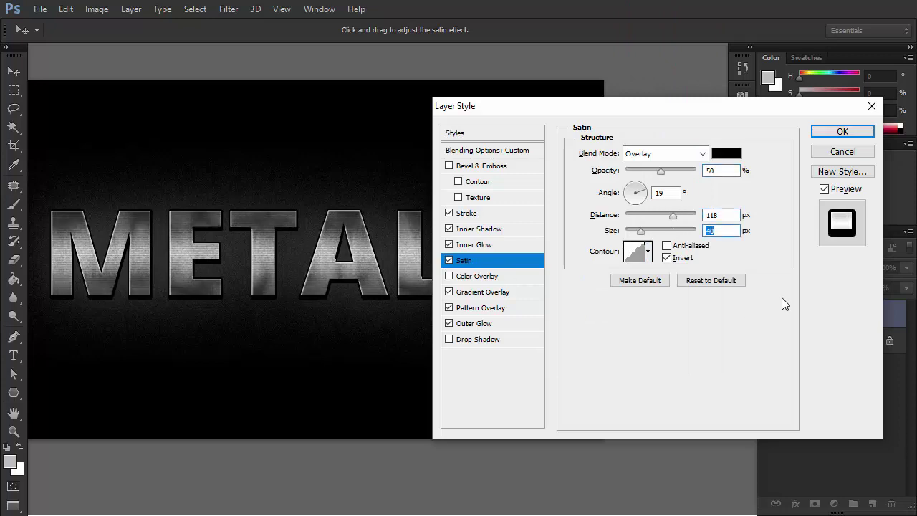
pyautogui.press('Return')
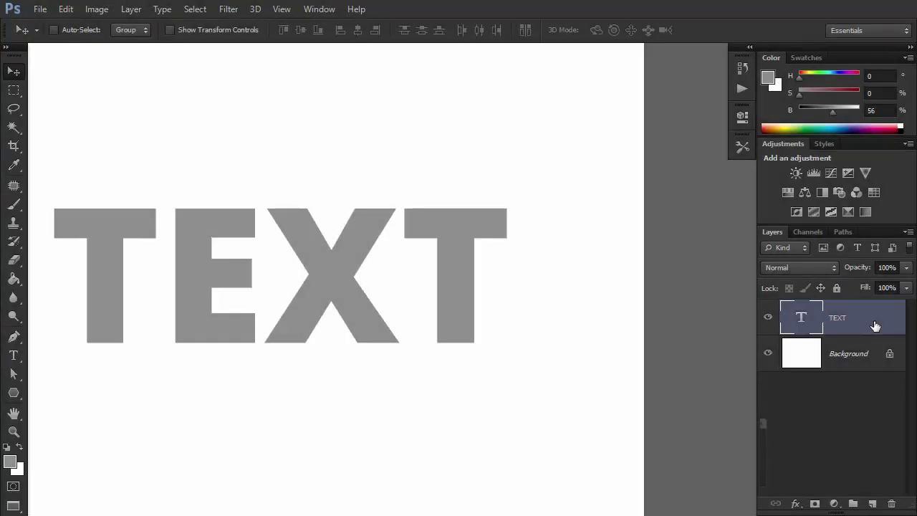
# Step: Give the TEXT layer a Bevel & Emboss with size 27 px and depth 623%
pyautogui.rightClick(847, 315)
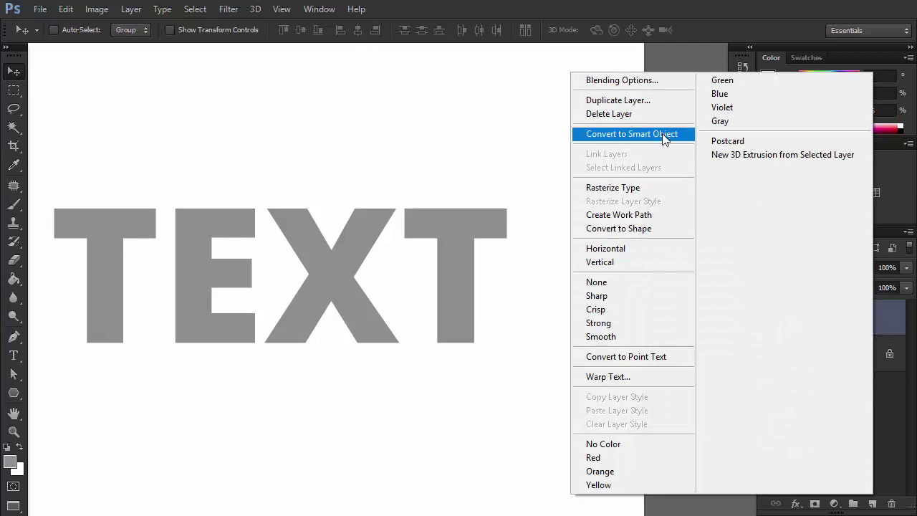
pyautogui.click(633, 85)
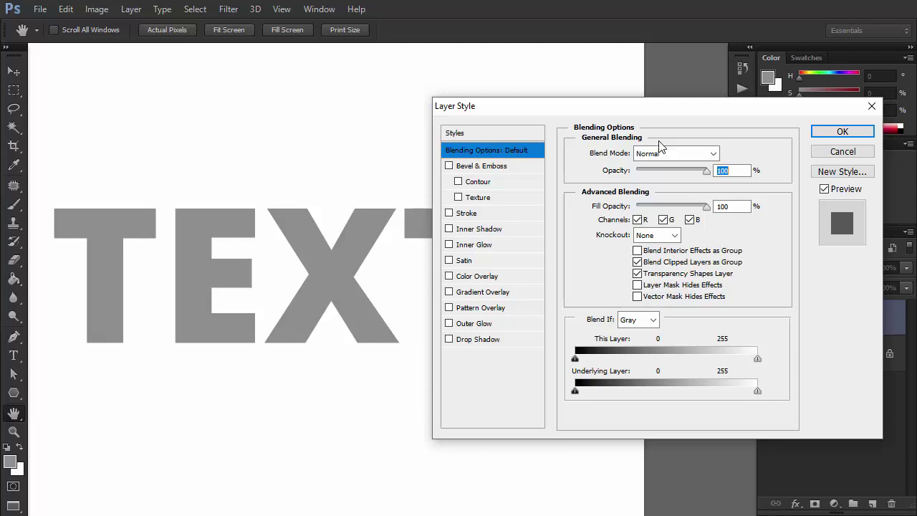
pyautogui.click(485, 167)
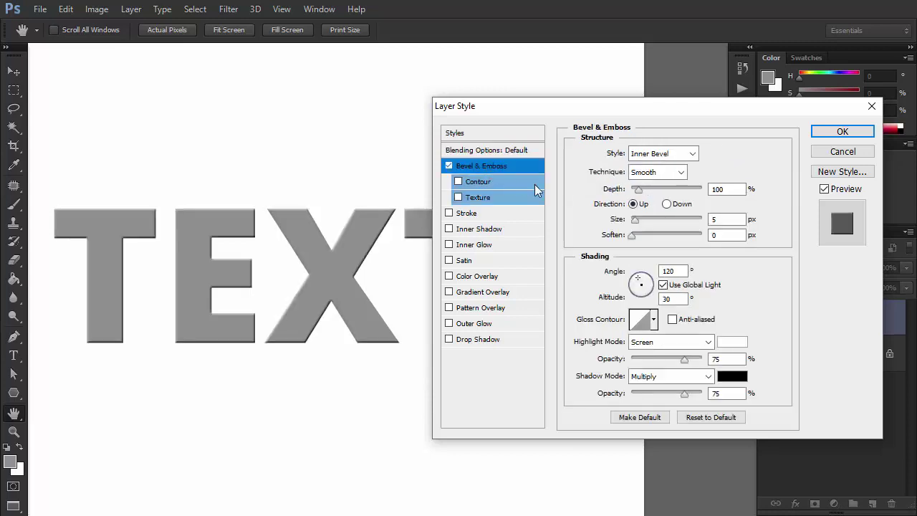
pyautogui.moveTo(637, 220); pyautogui.dragTo(642, 221)
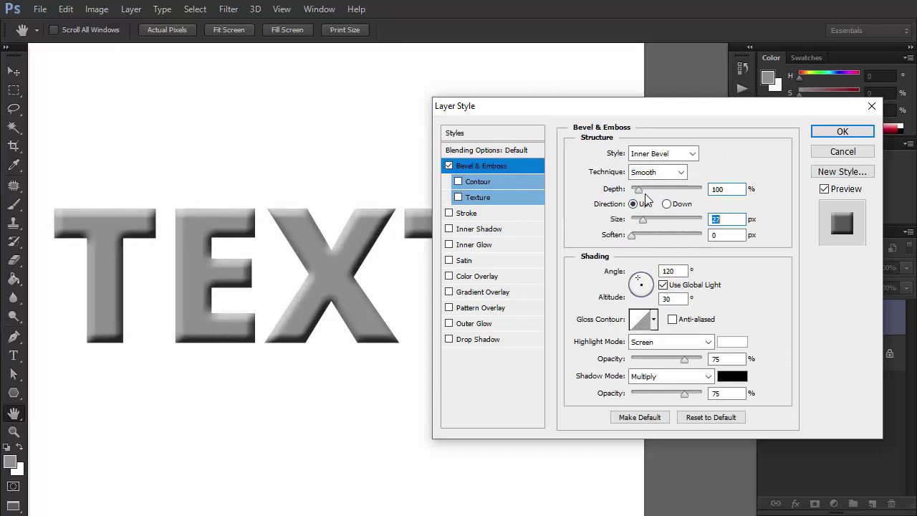
pyautogui.moveTo(638, 190); pyautogui.dragTo(676, 204)
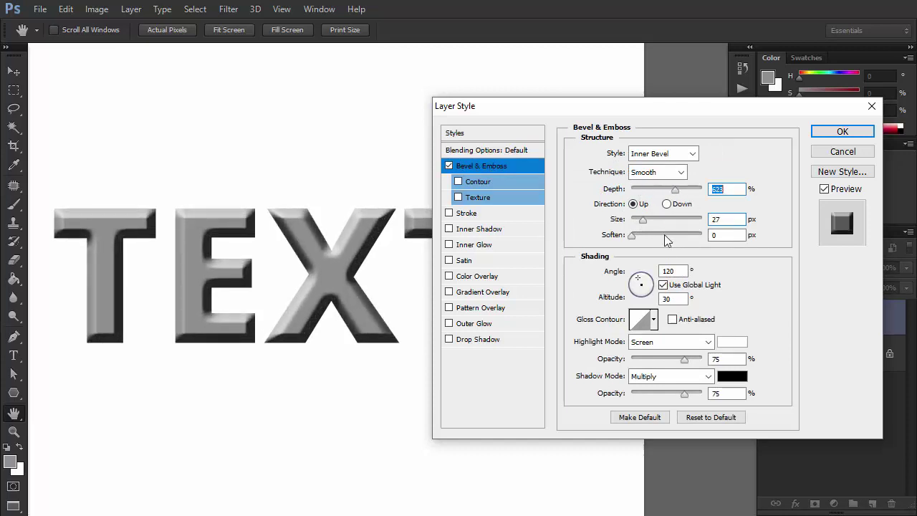
# Step: Choose a dark metallic gloss contour and enable the bevel's Contour and Texture
pyautogui.click(648, 321)
pyautogui.click(614, 355)
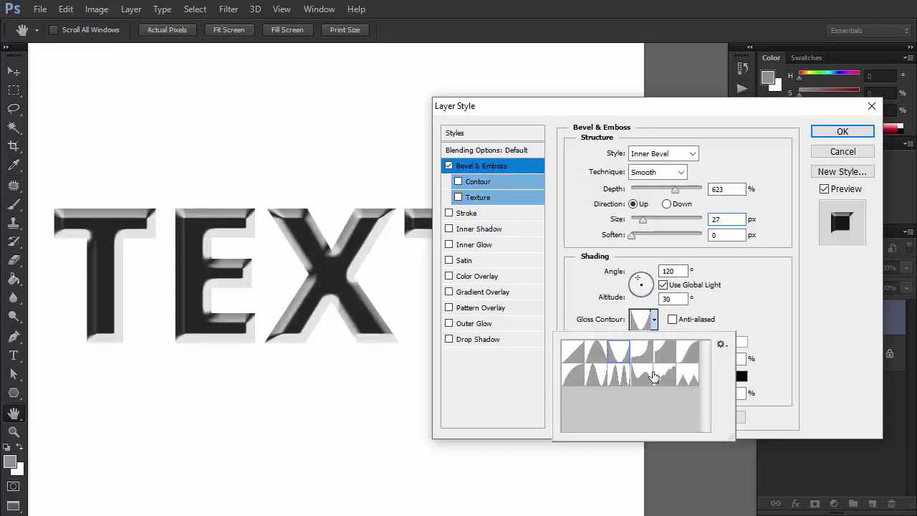
pyautogui.click(663, 375)
pyautogui.click(685, 360)
pyautogui.click(618, 374)
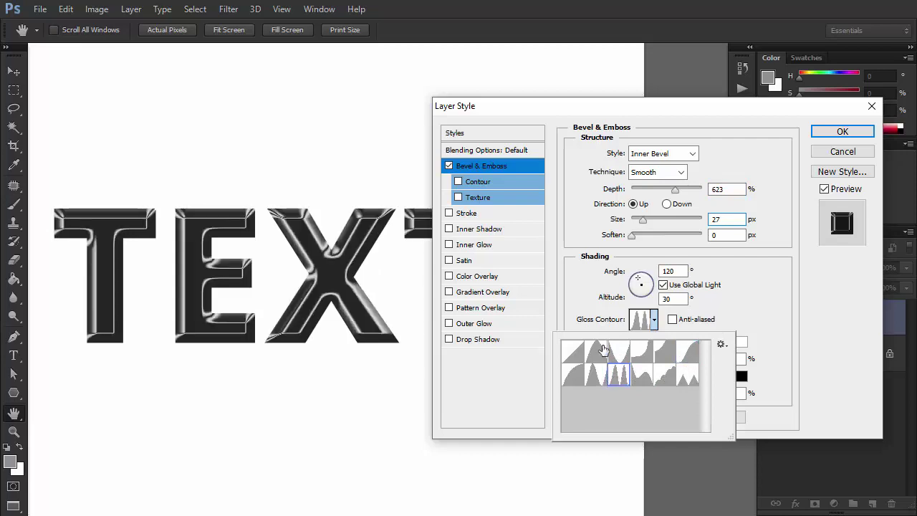
pyautogui.click(459, 182)
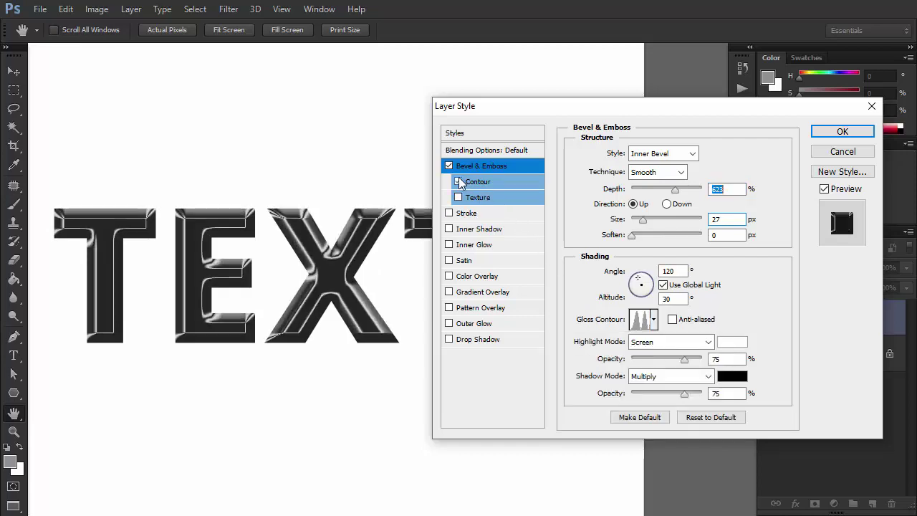
pyautogui.click(459, 197)
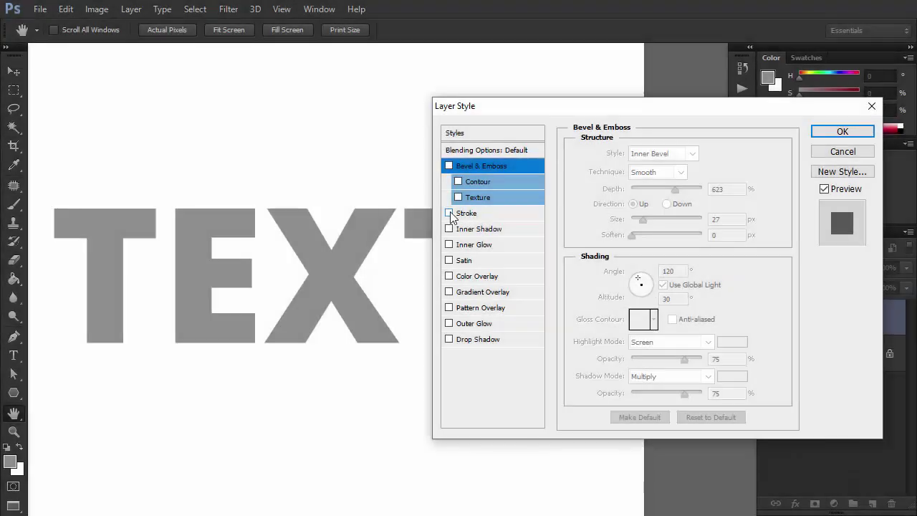
# Step: Add a thicker Stroke to TEXT, trying gradient then pattern fill types
pyautogui.click(449, 213)
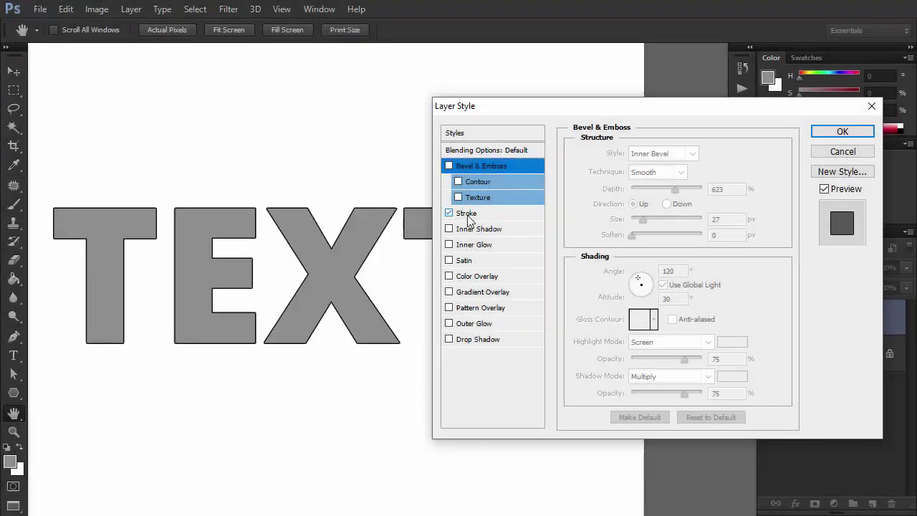
pyautogui.click(469, 214)
pyautogui.moveTo(628, 153); pyautogui.dragTo(634, 158)
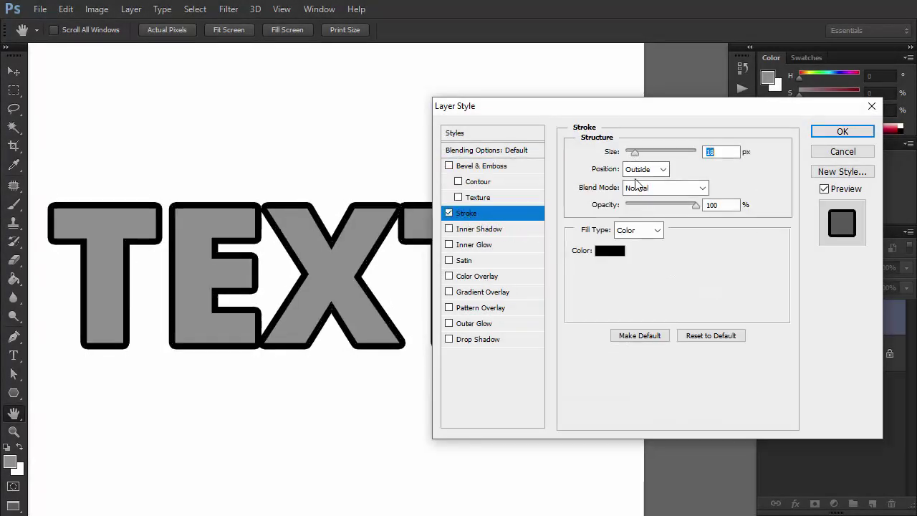
pyautogui.click(629, 231)
pyautogui.click(628, 256)
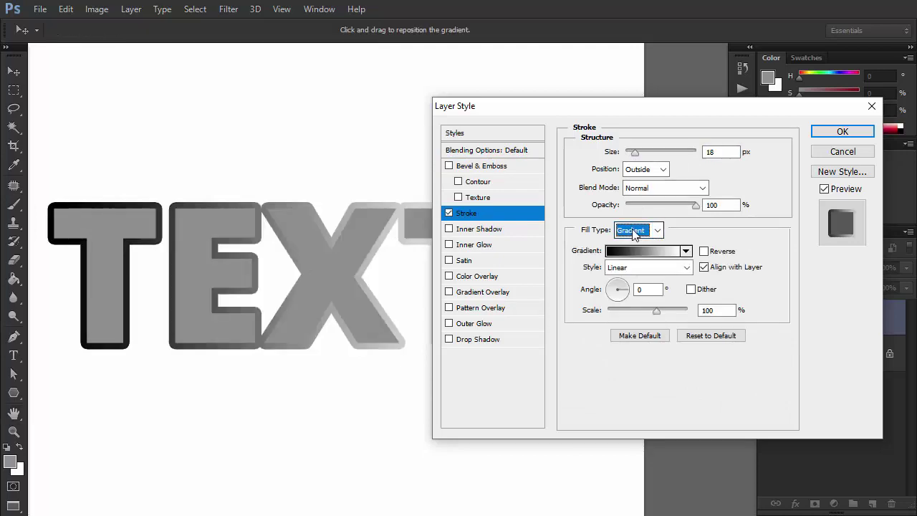
pyautogui.click(634, 232)
pyautogui.click(633, 269)
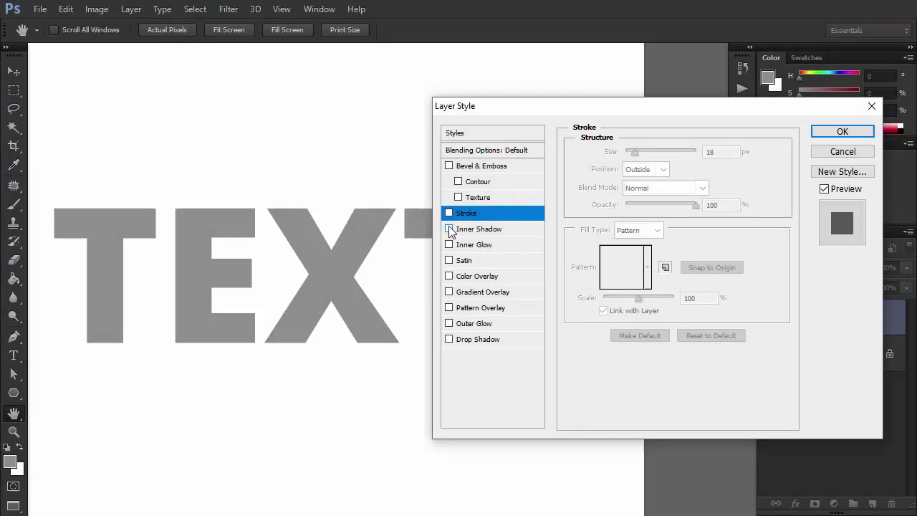
# Step: Add an 18 px Inner Shadow and widen the inner glow around the letters
pyautogui.click(448, 229)
pyautogui.click(469, 233)
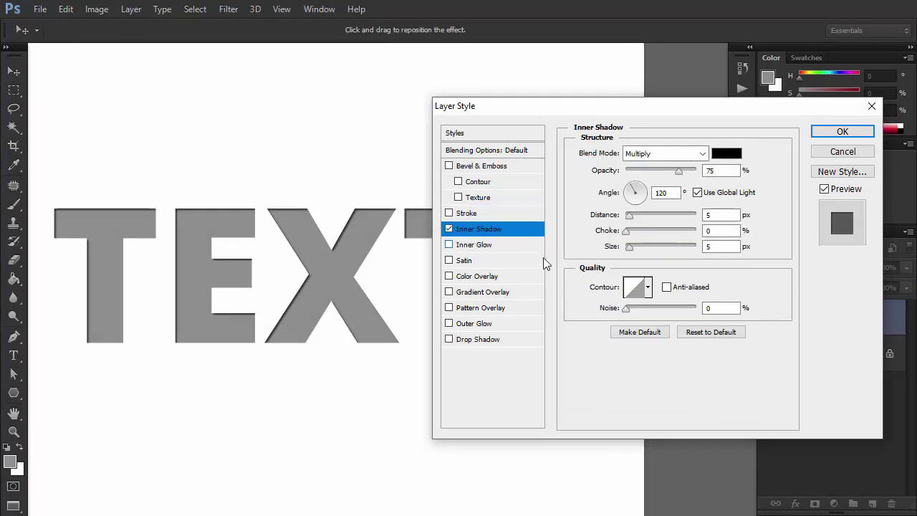
pyautogui.moveTo(631, 249); pyautogui.dragTo(634, 251)
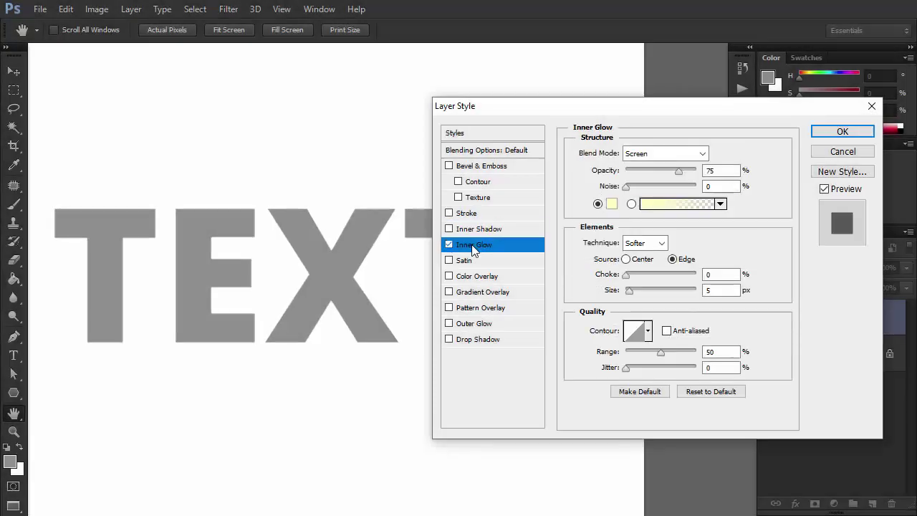
pyautogui.moveTo(629, 290); pyautogui.dragTo(634, 290)
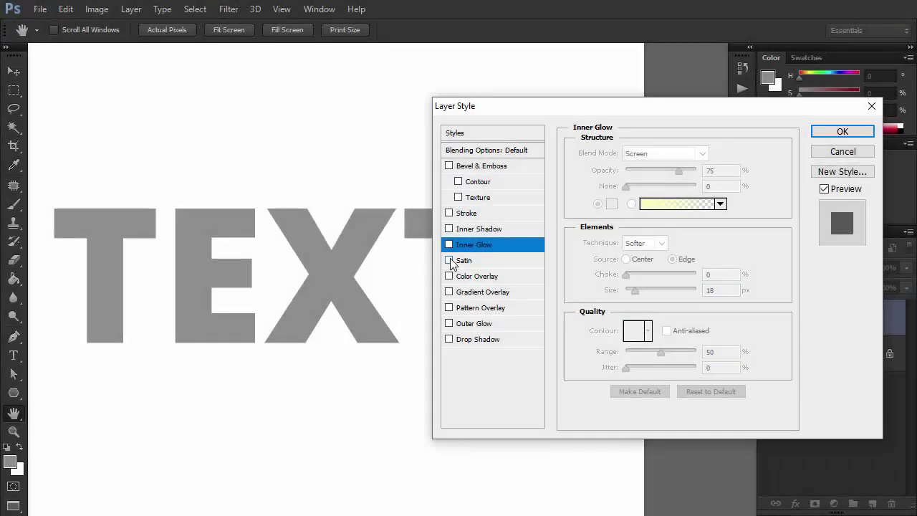
# Step: Add Satin shading, trying several contour shapes and enlarging its size
pyautogui.click(449, 260)
pyautogui.click(473, 261)
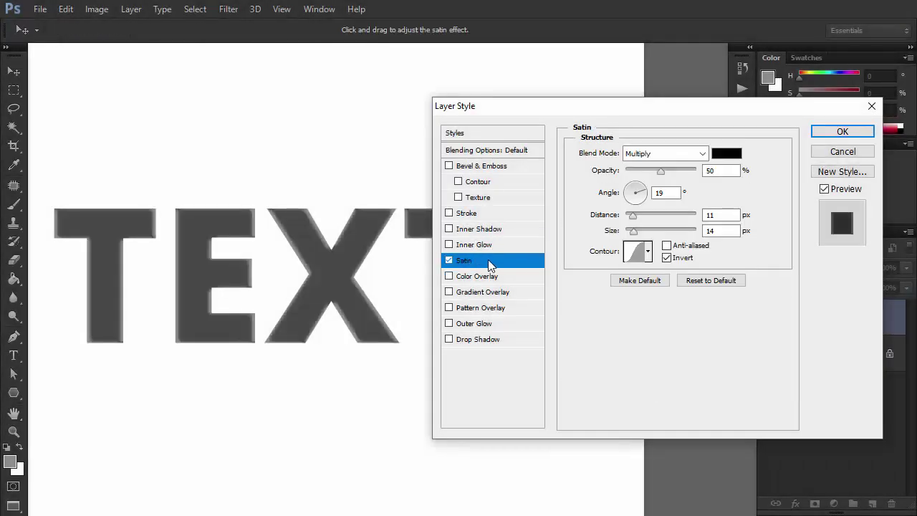
pyautogui.click(647, 252)
pyautogui.click(612, 285)
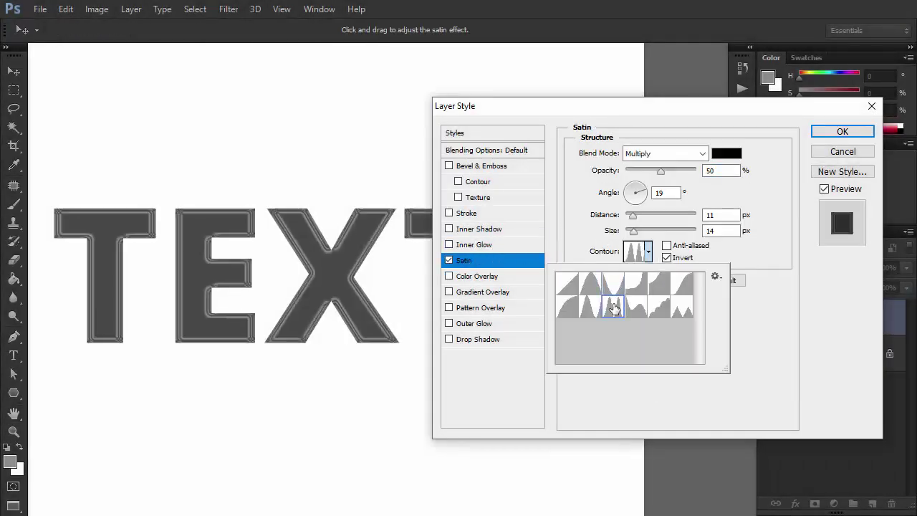
pyautogui.click(630, 313)
pyautogui.click(659, 286)
pyautogui.click(612, 307)
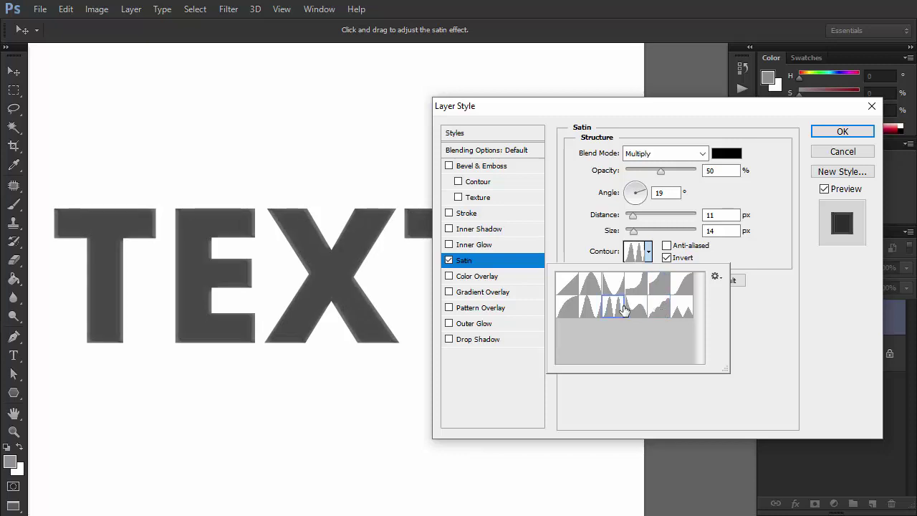
pyautogui.moveTo(624, 226); pyautogui.dragTo(644, 238)
# Step: Turn off Satin, preview red Colour Overlay and Gradient Overlay, then add Pattern Overlay
pyautogui.click(448, 260)
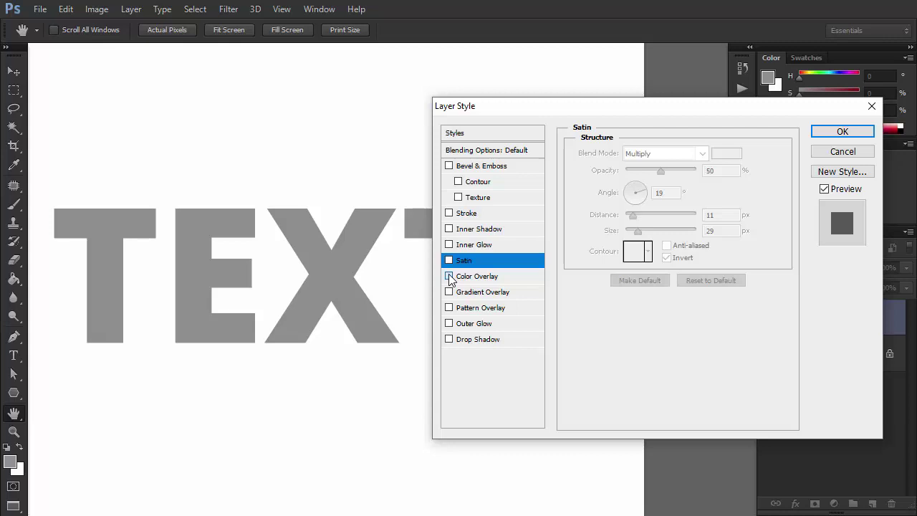
pyautogui.click(449, 276)
pyautogui.click(464, 278)
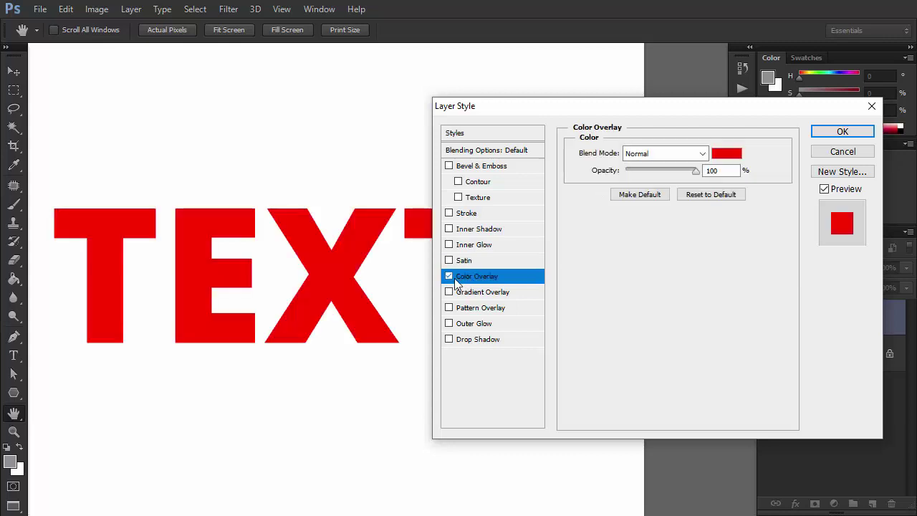
pyautogui.click(448, 275)
pyautogui.click(448, 291)
pyautogui.click(457, 294)
pyautogui.click(448, 291)
pyautogui.click(448, 307)
pyautogui.click(469, 310)
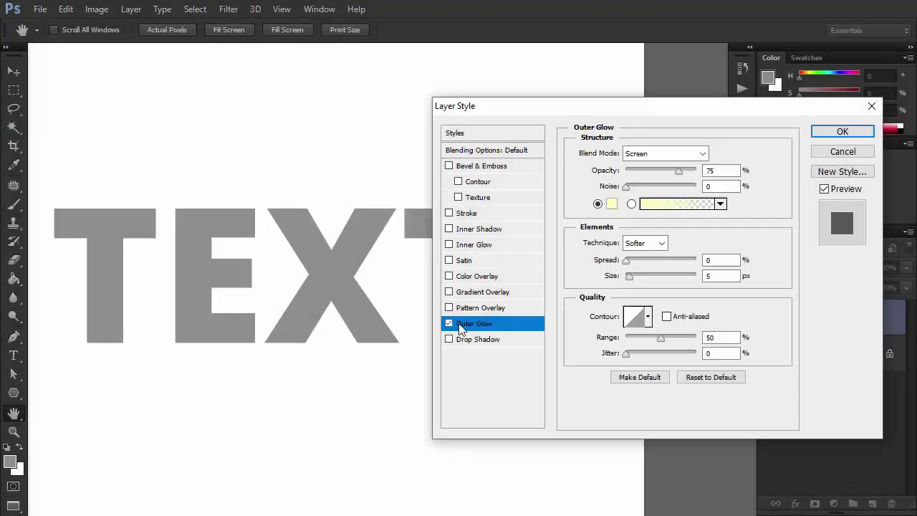
# Step: Preview a bright green Normal-mode Outer Glow, then remove it
pyautogui.click(631, 277)
pyautogui.click(610, 203)
pyautogui.click(692, 236)
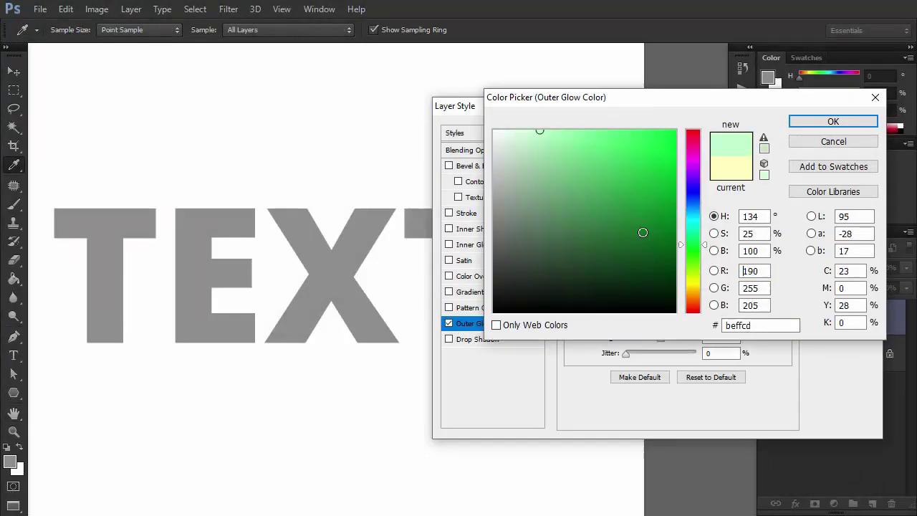
pyautogui.click(671, 128)
pyautogui.click(820, 120)
pyautogui.click(665, 153)
pyautogui.click(636, 7)
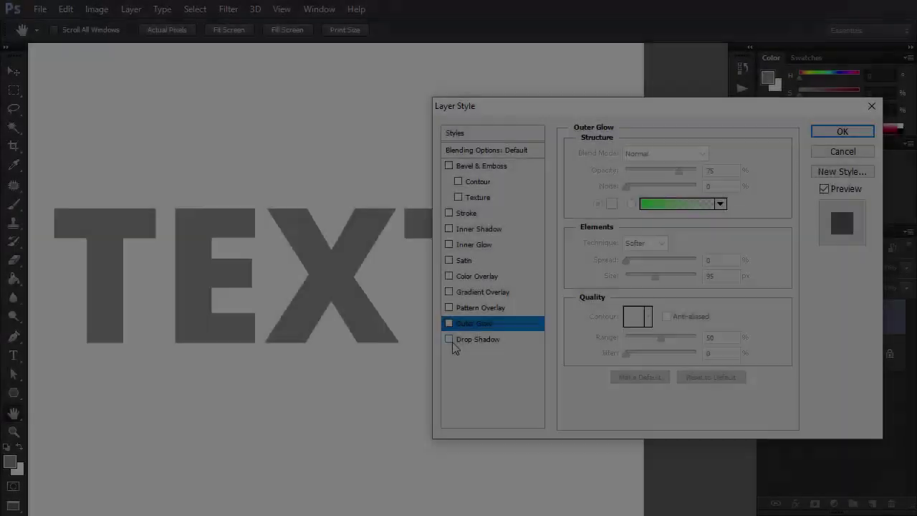
# Step: Add a larger, softer Drop Shadow to the TEXT letters
pyautogui.click(449, 339)
pyautogui.click(475, 341)
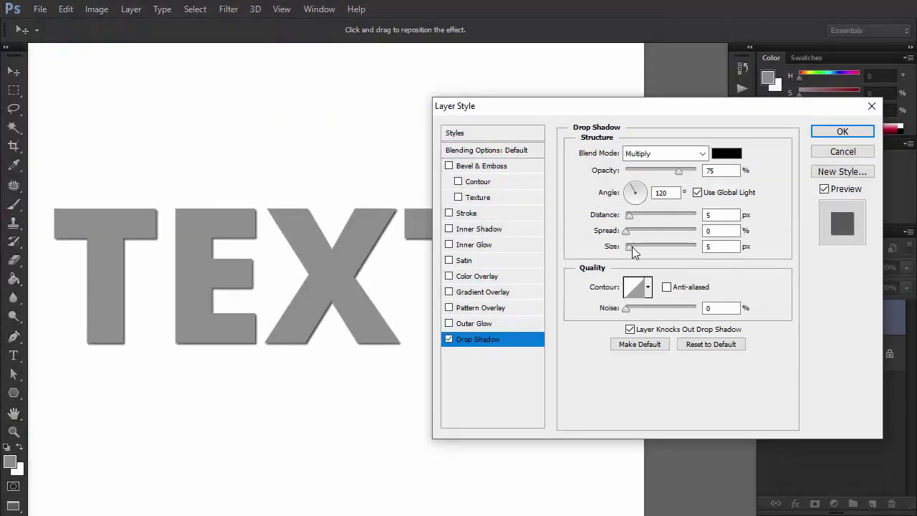
pyautogui.moveTo(632, 247); pyautogui.dragTo(634, 219)
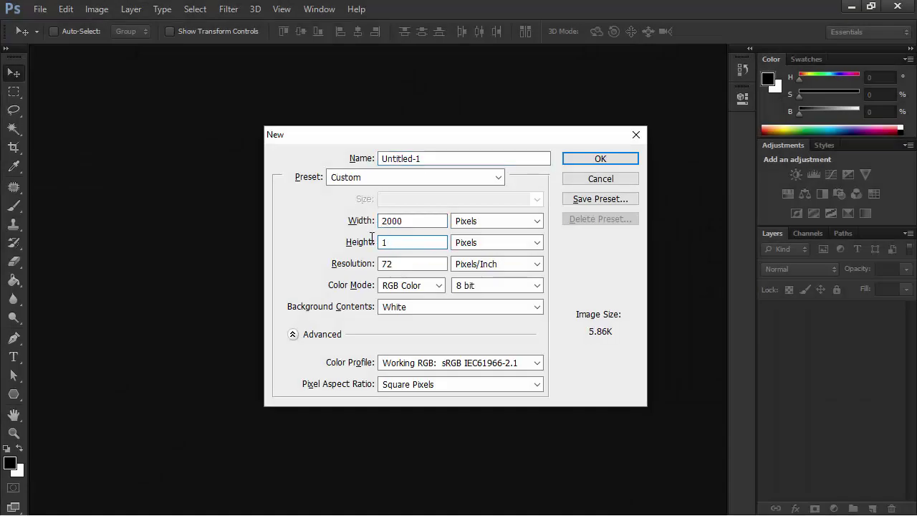
# Step: Create the 2000 x 1000 document and paint-bucket the canvas black
pyautogui.press('Return')
pyautogui.moveTo(466, 293); pyautogui.dragTo(436, 288)
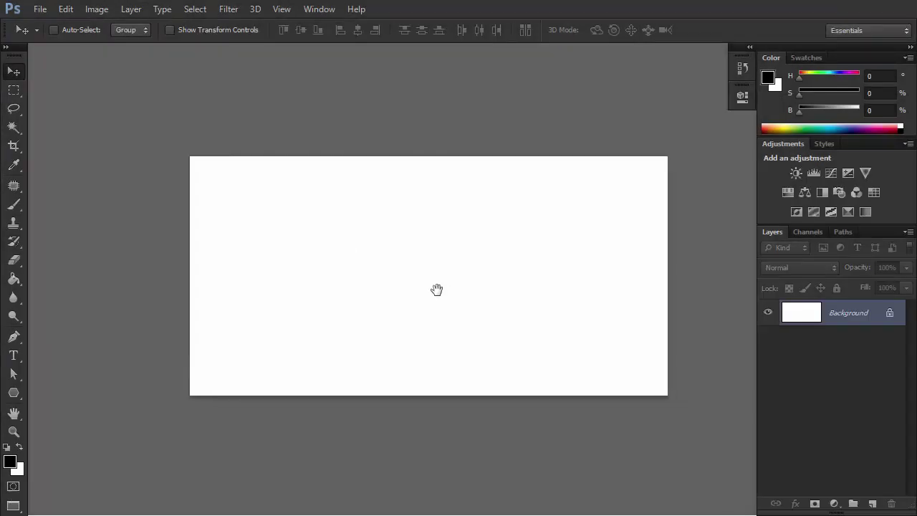
pyautogui.click(24, 280)
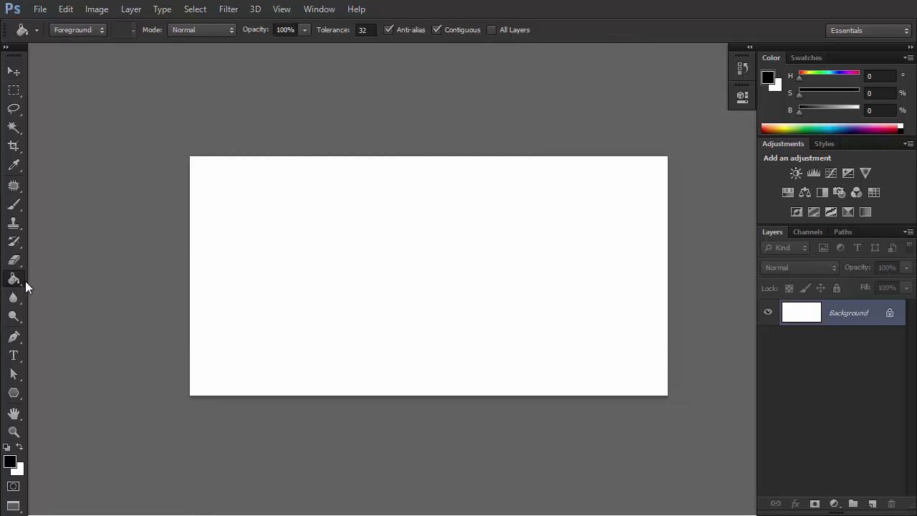
pyautogui.click(432, 283)
# Step: Write METAL in light grey type and move it to the canvas centre
pyautogui.press('t')
pyautogui.moveTo(267, 217); pyautogui.dragTo(596, 351)
pyautogui.hotkey('ctrl', 'a')
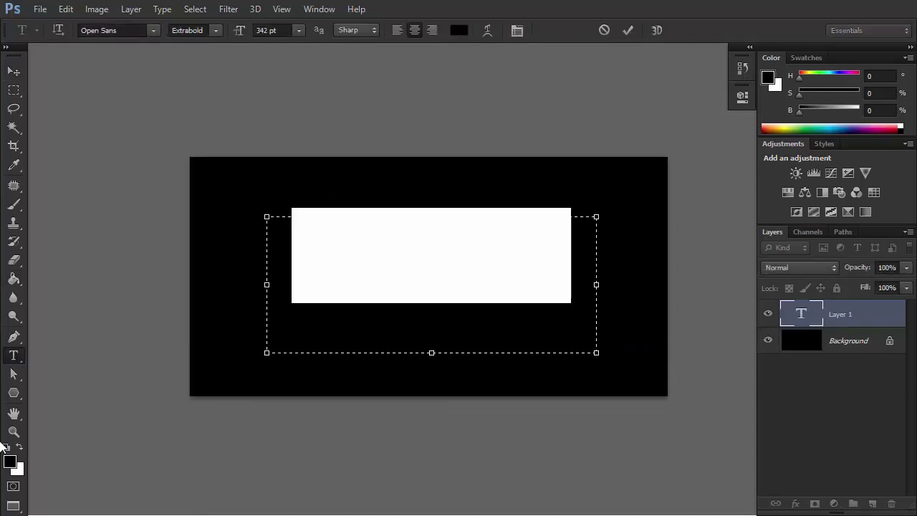
pyautogui.click(10, 461)
pyautogui.click(494, 175)
pyautogui.click(830, 121)
pyautogui.hotkey('ctrl', 'Return')
pyautogui.press('v')
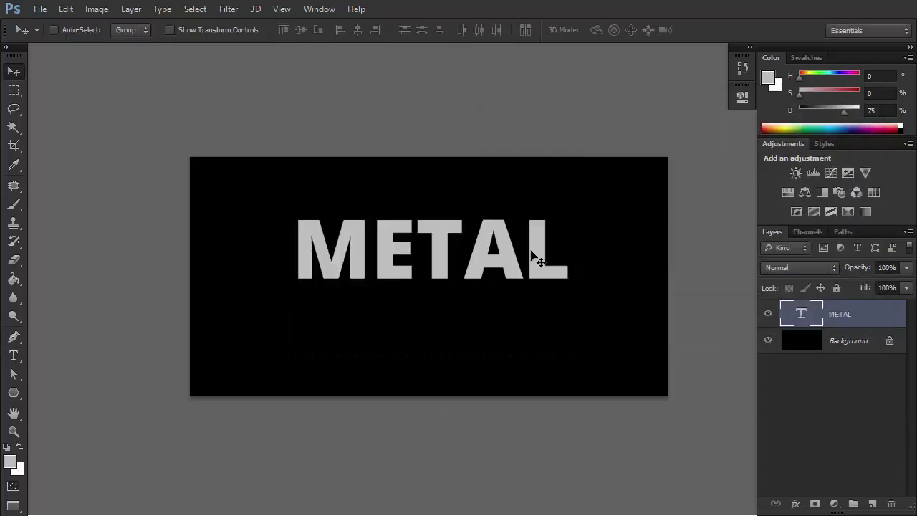
pyautogui.moveTo(527, 255); pyautogui.dragTo(531, 272)
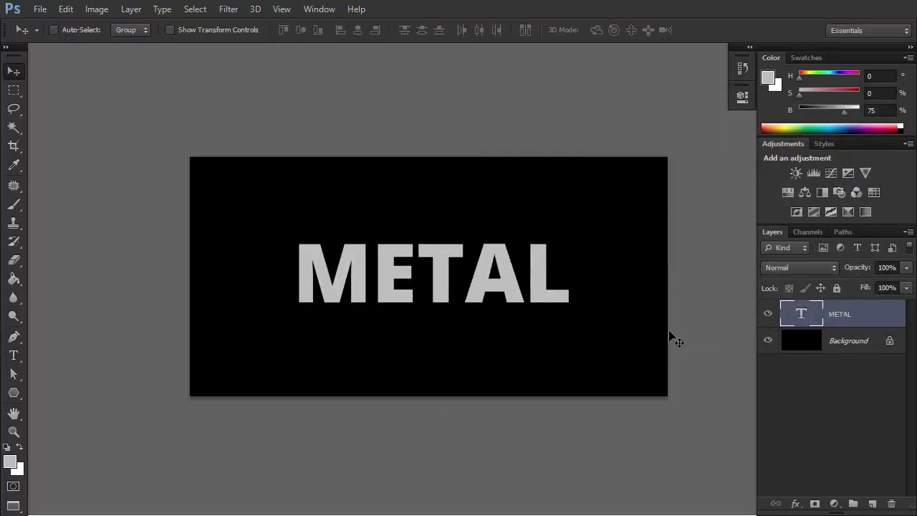
# Step: Open METAL's Blending Options and set fill opacity to 0%
pyautogui.rightClick(869, 319)
pyautogui.click(617, 103)
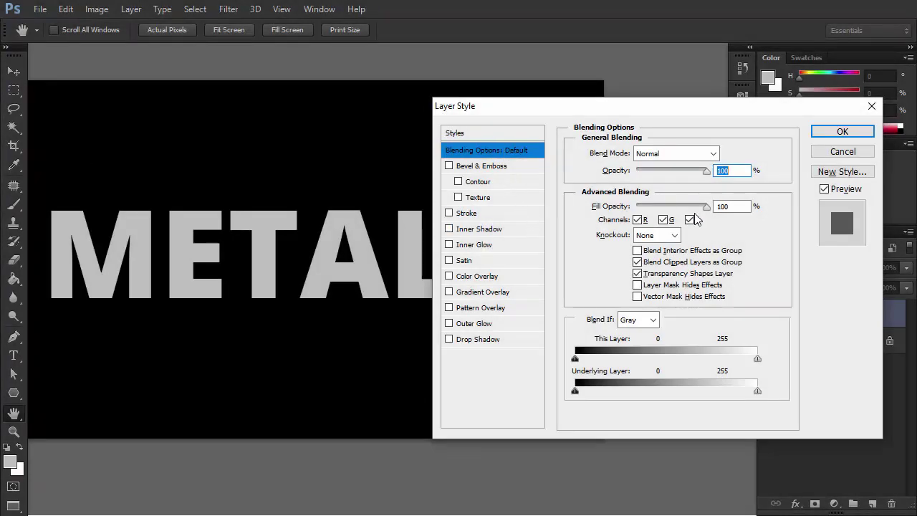
pyautogui.moveTo(706, 207); pyautogui.dragTo(604, 210)
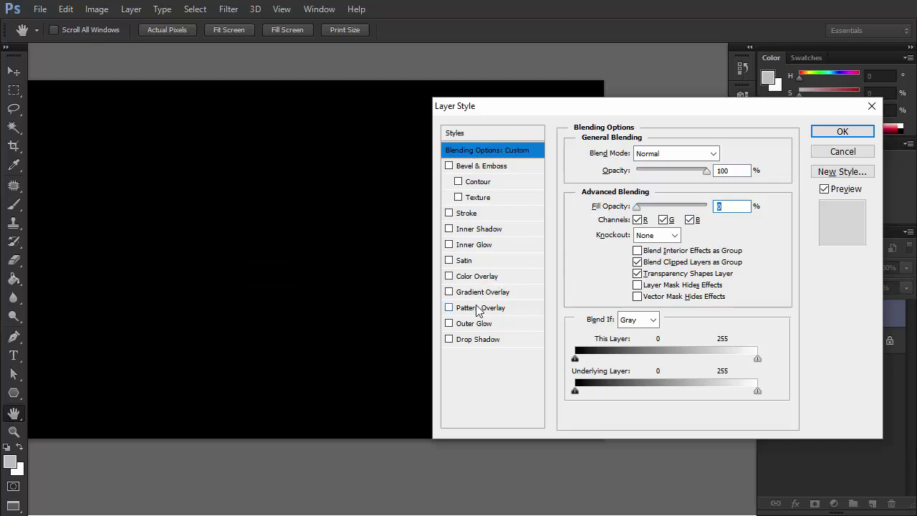
# Step: Add a fine grey noise Pattern Overlay at 35% scale with reduced opacity
pyautogui.click(449, 307)
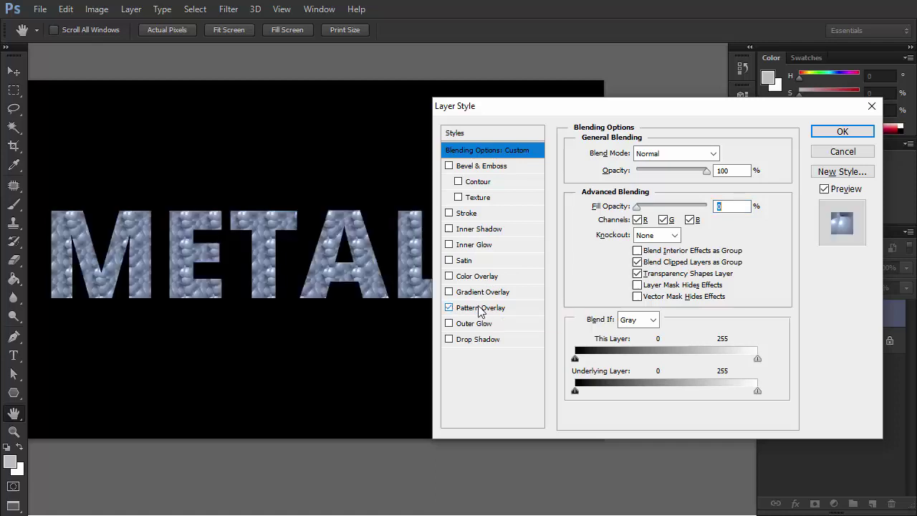
pyautogui.click(478, 307)
pyautogui.click(670, 208)
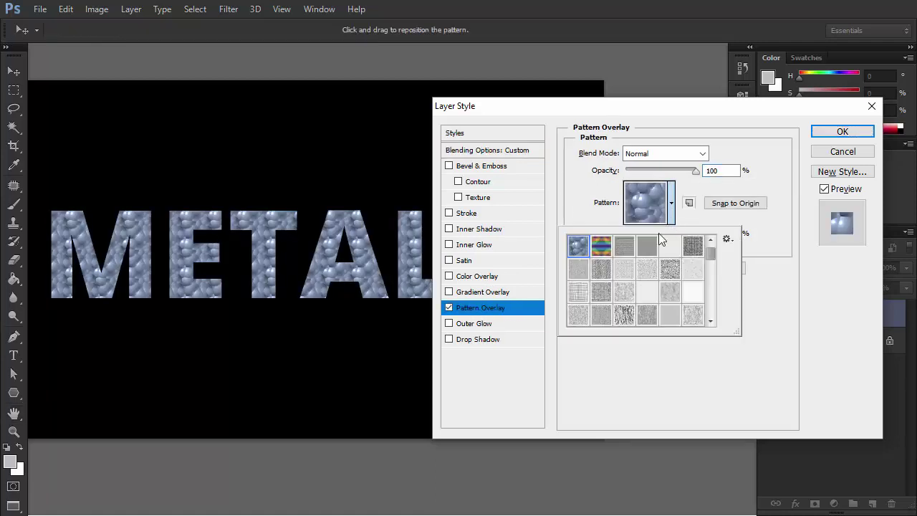
pyautogui.click(625, 271)
pyautogui.click(671, 272)
pyautogui.click(621, 245)
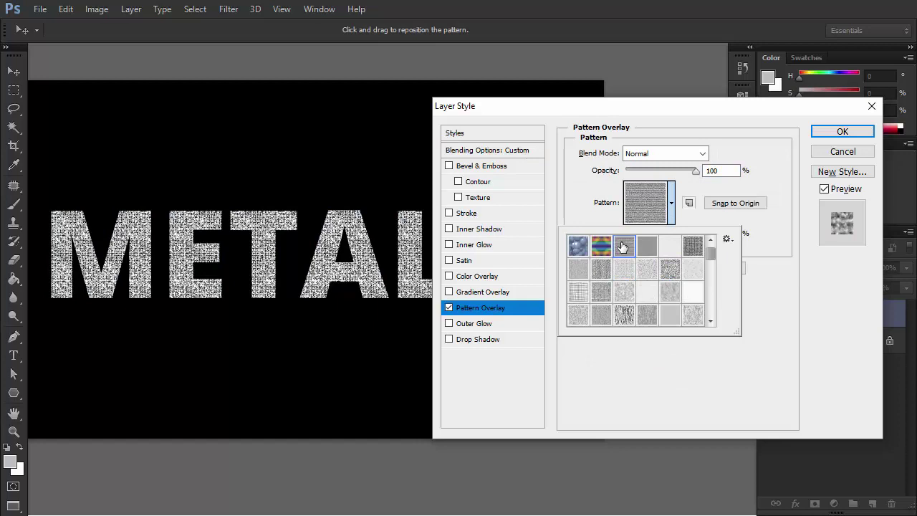
pyautogui.click(595, 217)
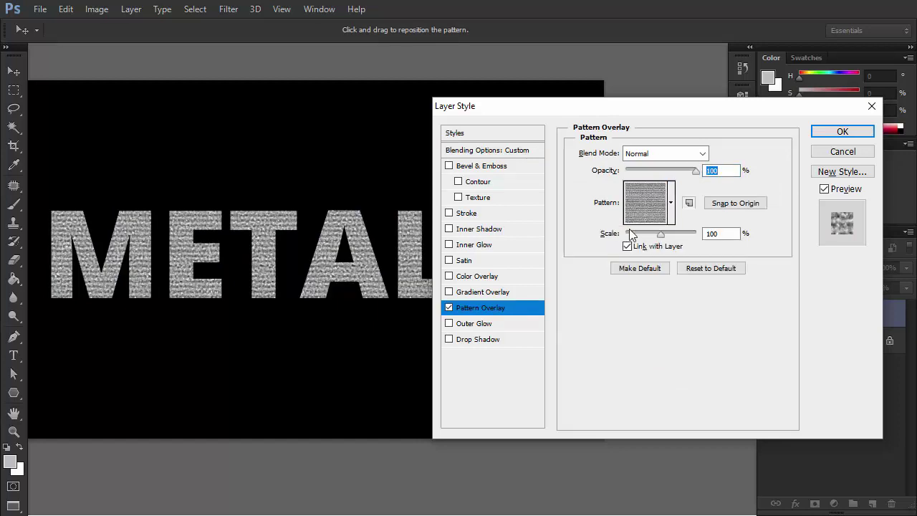
pyautogui.moveTo(650, 237); pyautogui.dragTo(638, 232)
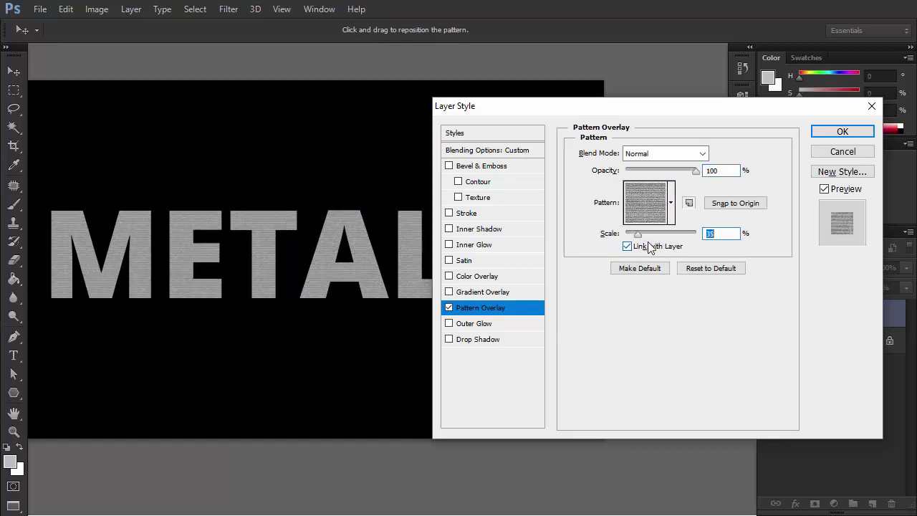
pyautogui.click(695, 171)
pyautogui.moveTo(698, 176); pyautogui.dragTo(674, 172)
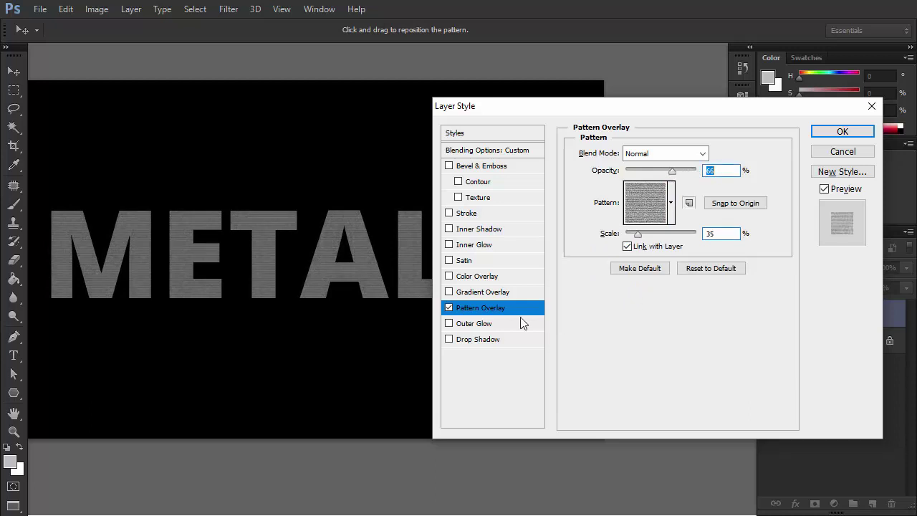
# Step: Set METAL's Gradient Overlay to Overlay blend with a grey stop, Reflected style and Reverse
pyautogui.click(493, 295)
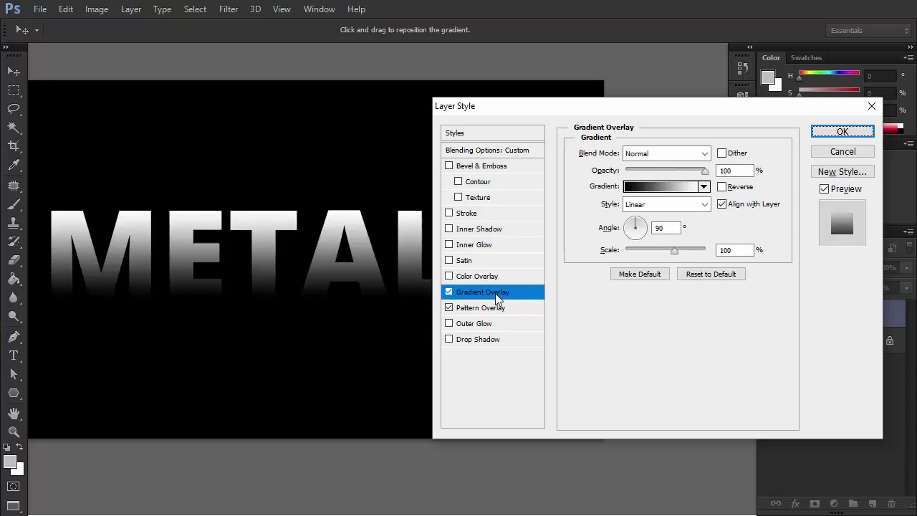
pyautogui.click(666, 154)
pyautogui.click(641, 177)
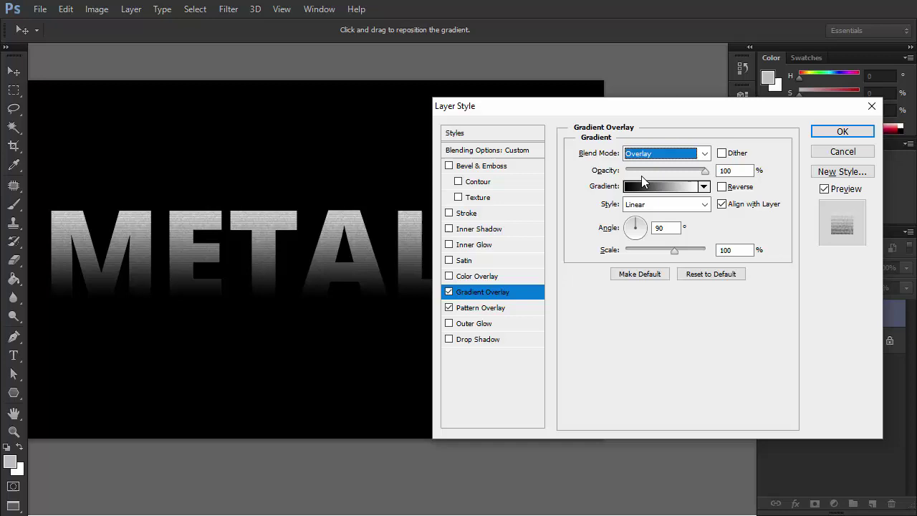
pyautogui.click(642, 181)
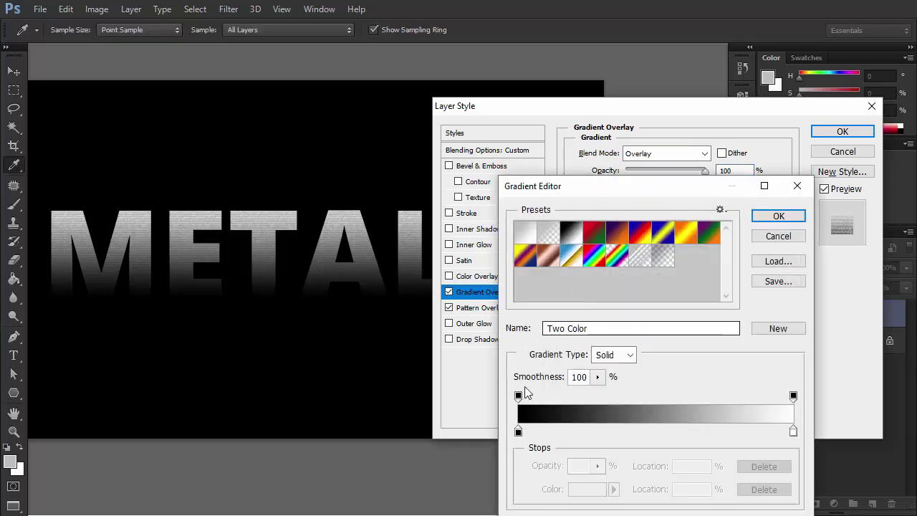
pyautogui.doubleClick(519, 432)
pyautogui.click(487, 242)
pyautogui.click(833, 120)
pyautogui.click(778, 215)
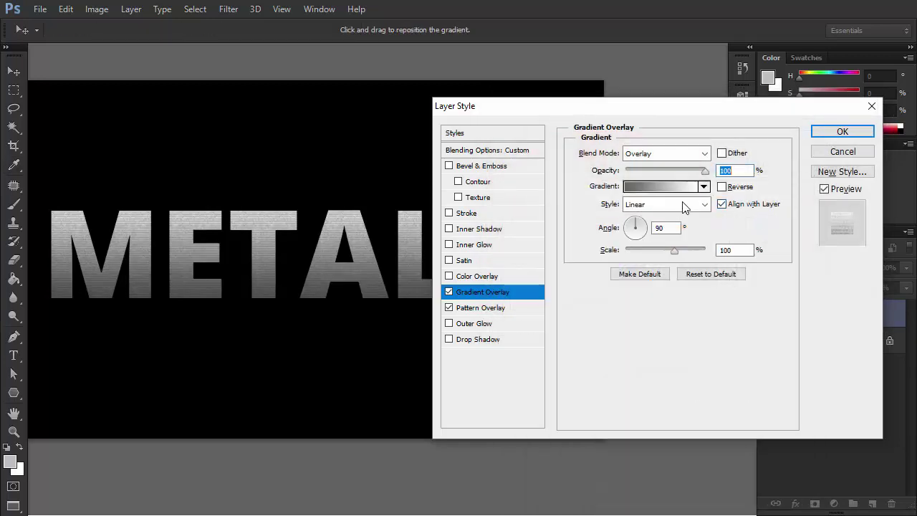
pyautogui.click(684, 205)
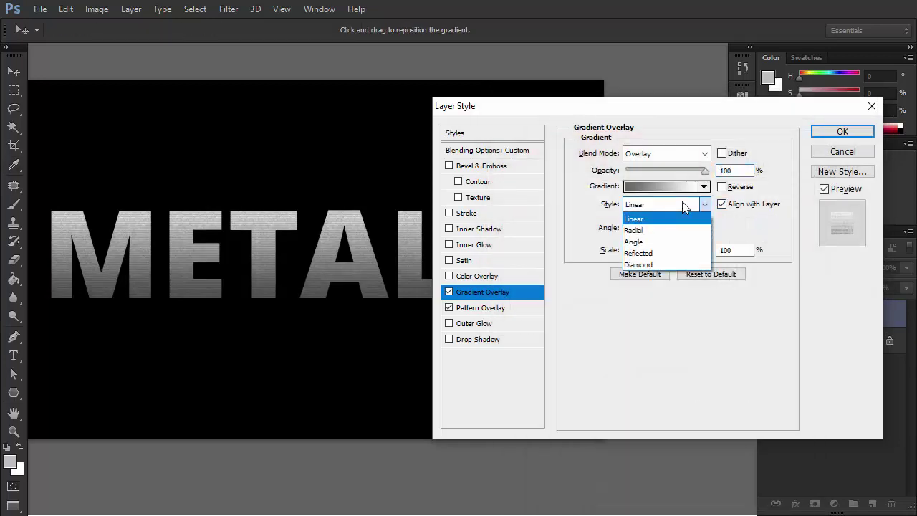
pyautogui.click(658, 252)
pyautogui.click(721, 187)
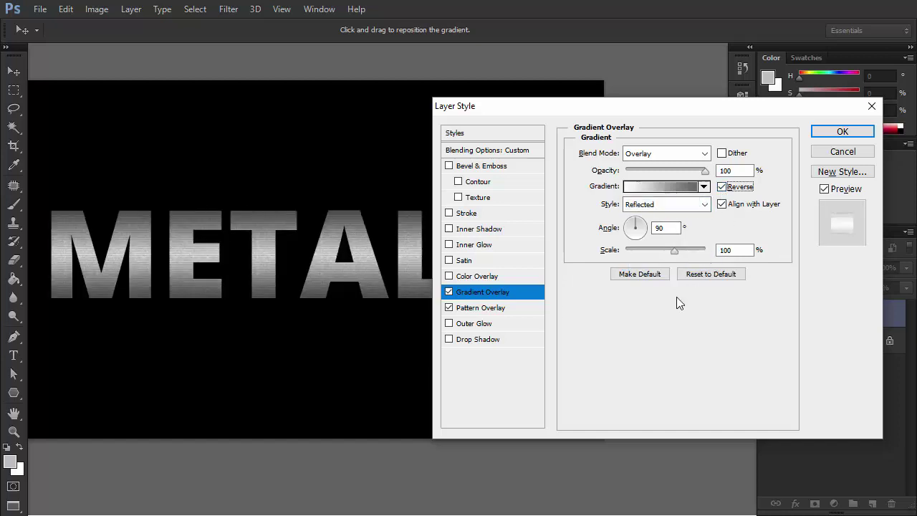
# Step: Enable a white Outer Glow on METAL, size about 210 px with 20% noise
pyautogui.click(470, 323)
pyautogui.click(614, 260)
pyautogui.click(494, 131)
pyautogui.click(818, 128)
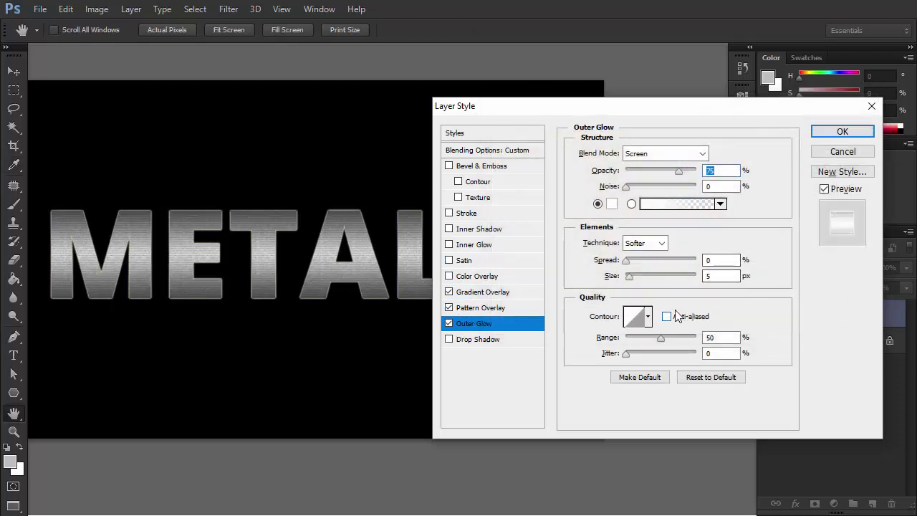
pyautogui.moveTo(634, 276); pyautogui.dragTo(685, 277)
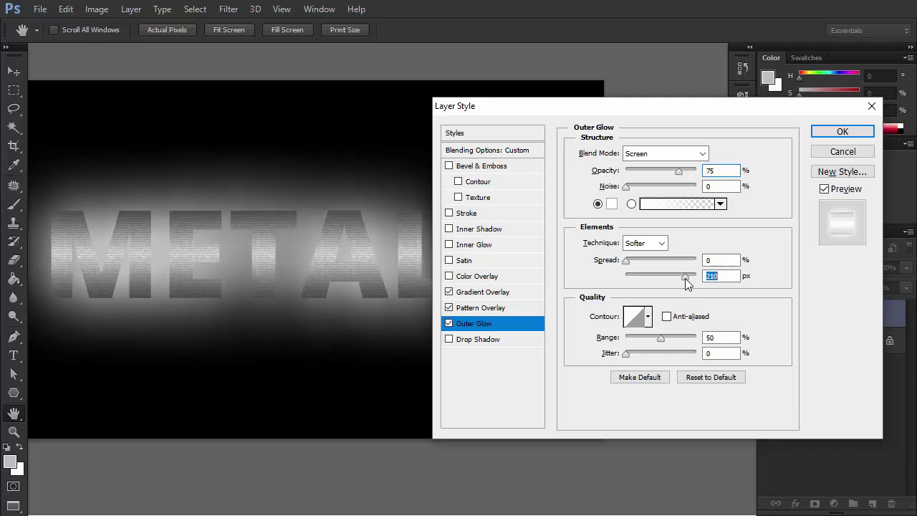
pyautogui.moveTo(626, 188); pyautogui.dragTo(638, 172)
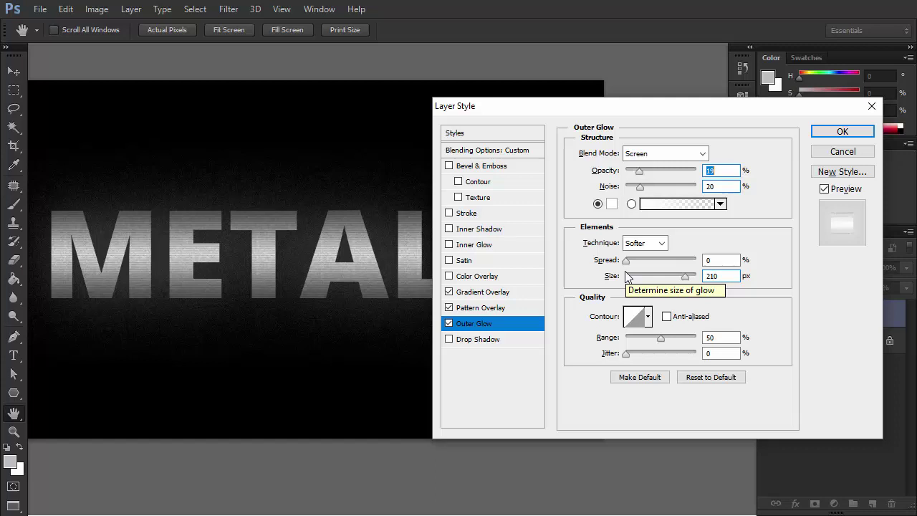
# Step: Add a white Inner Glow (255) at 100% opacity to METAL
pyautogui.click(449, 245)
pyautogui.click(464, 246)
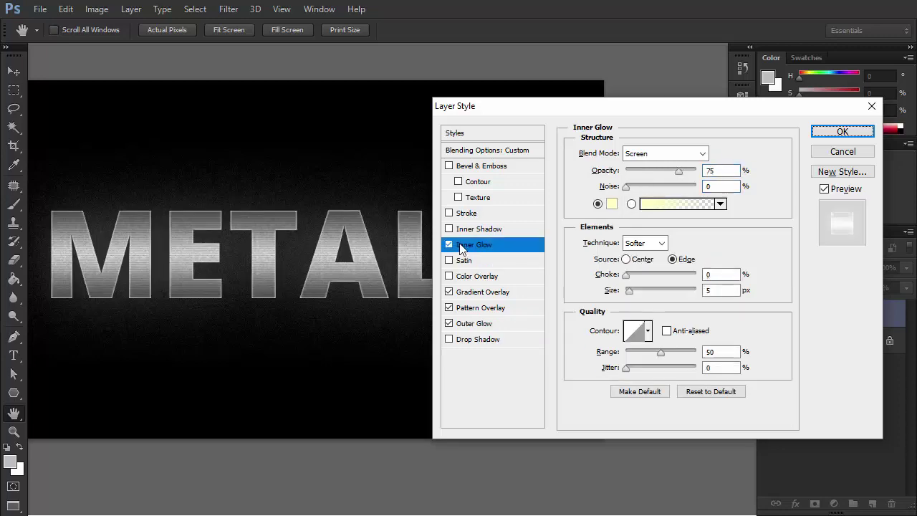
pyautogui.click(611, 204)
pyautogui.write('255')
pyautogui.click(773, 119)
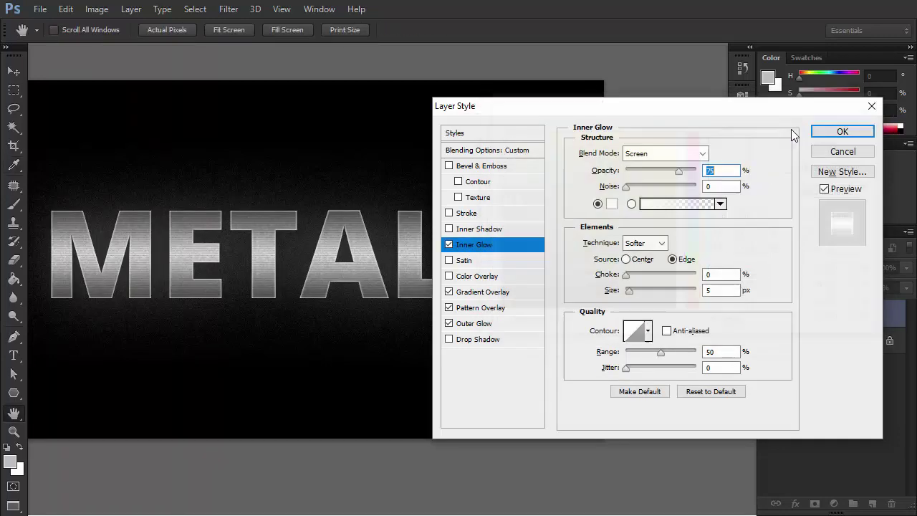
pyautogui.moveTo(684, 172); pyautogui.dragTo(714, 176)
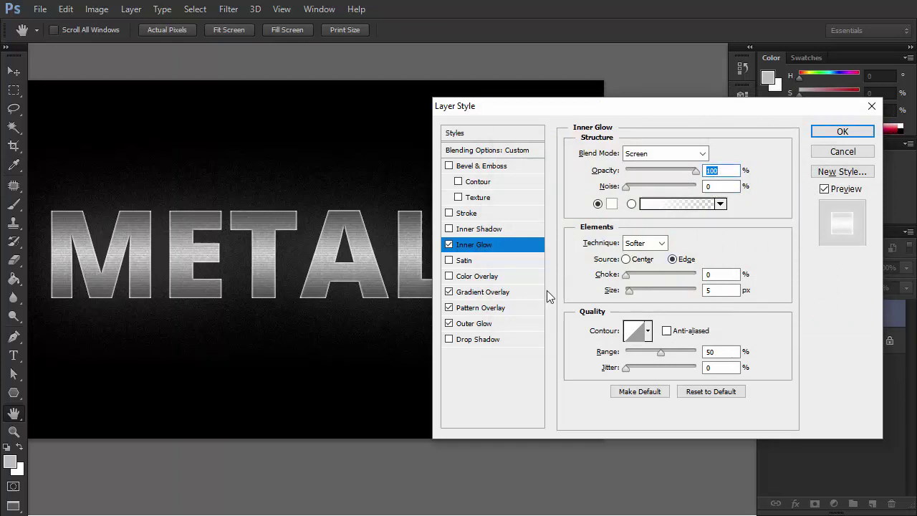
# Step: Add an Inner Shadow with size 0, distance 7, no global light, plus a Stroke
pyautogui.click(449, 228)
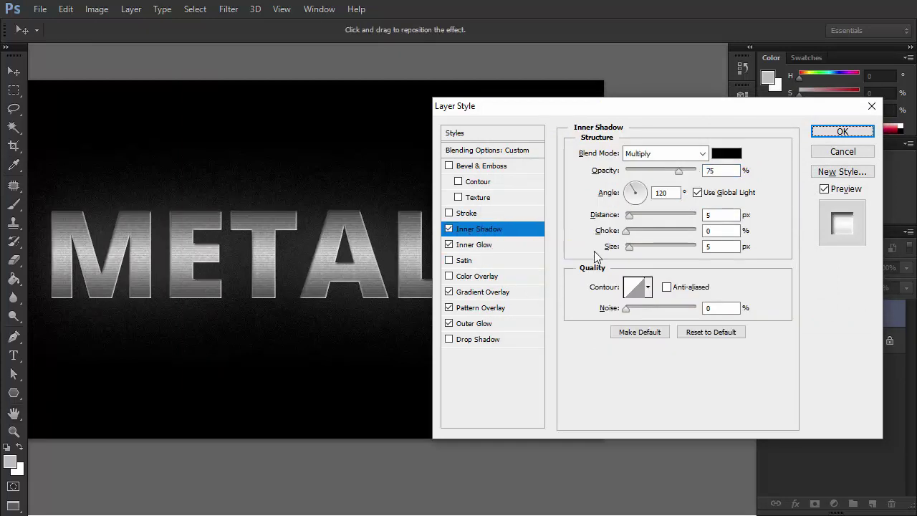
pyautogui.moveTo(629, 246); pyautogui.dragTo(625, 246)
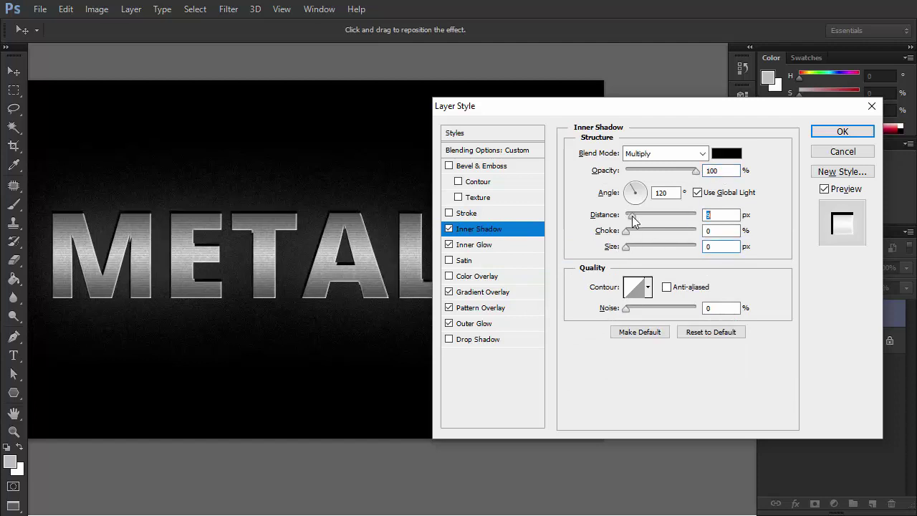
pyautogui.moveTo(628, 215)
pyautogui.mouseDown()
pyautogui.moveTo(635, 186)
pyautogui.moveTo(640, 209)
pyautogui.mouseUp()
pyautogui.click(696, 192)
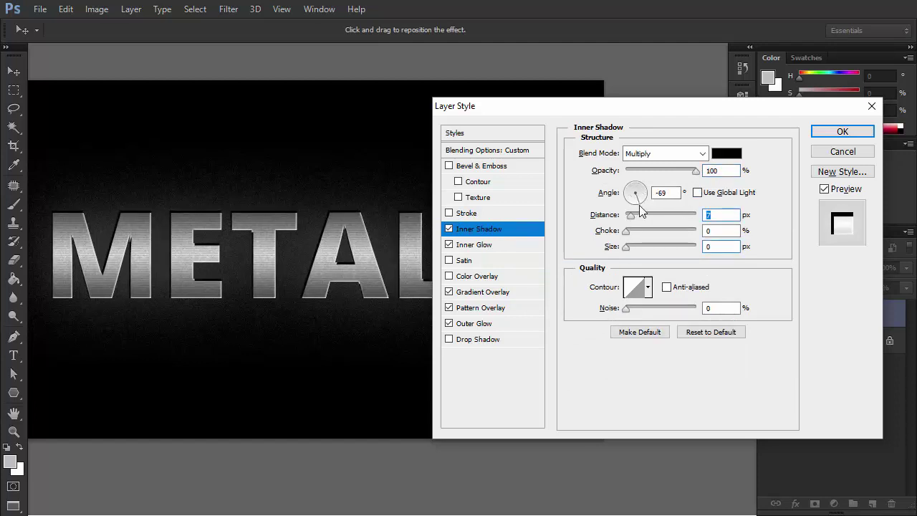
pyautogui.click(448, 212)
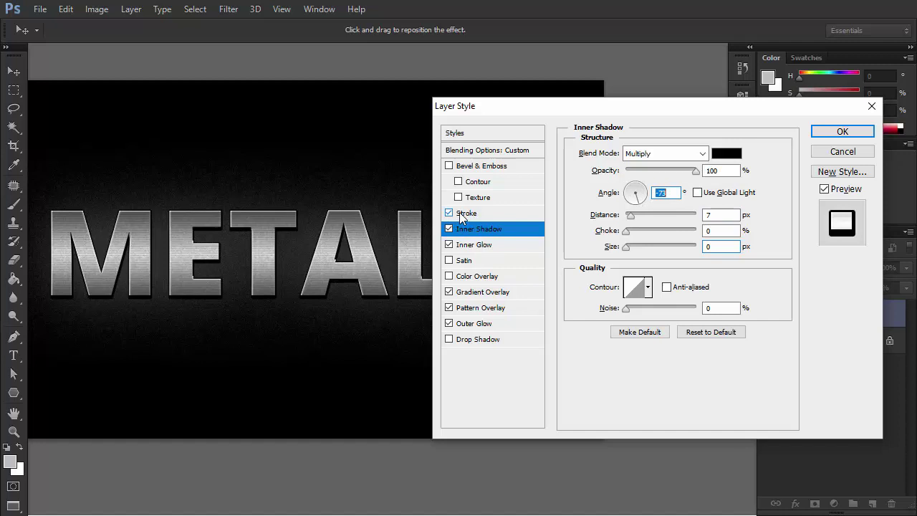
# Step: Give METAL a 4 px black stroke and add a satin effect in Overlay blend mode
pyautogui.click(467, 214)
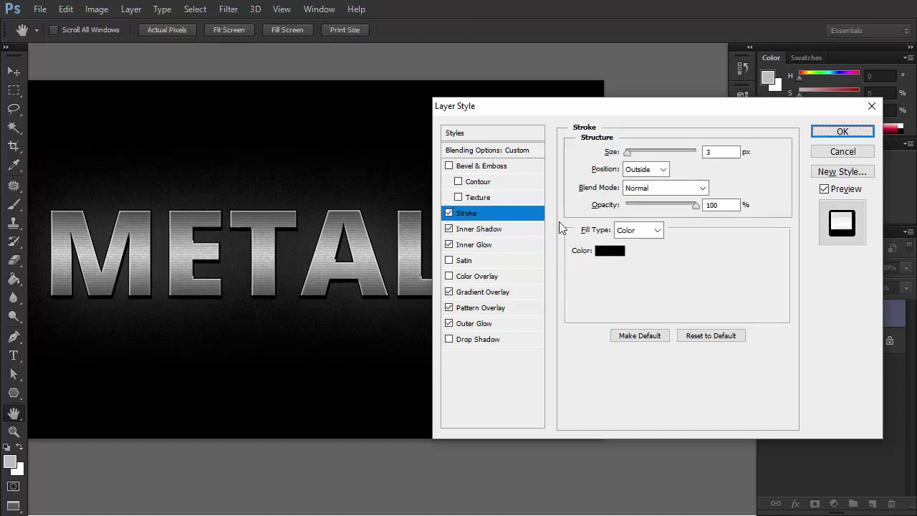
pyautogui.moveTo(631, 159); pyautogui.dragTo(633, 154)
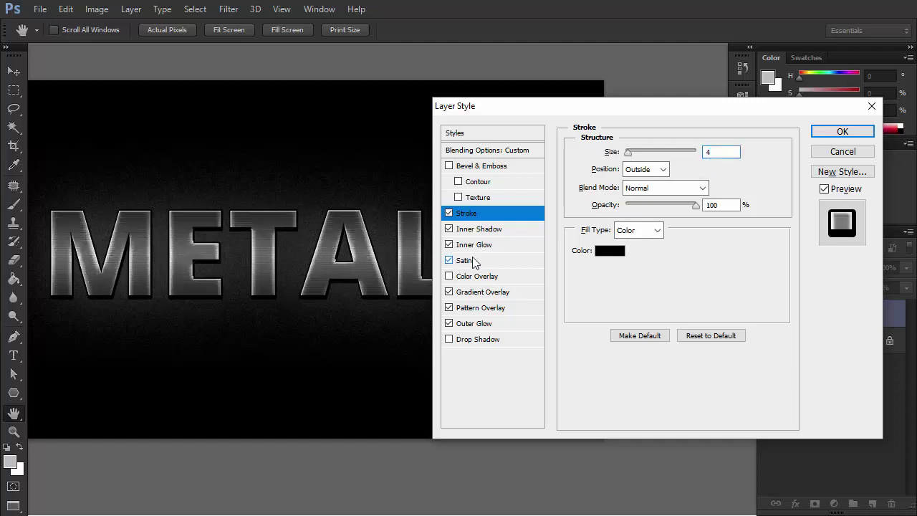
pyautogui.click(466, 260)
pyautogui.click(662, 153)
pyautogui.click(645, 168)
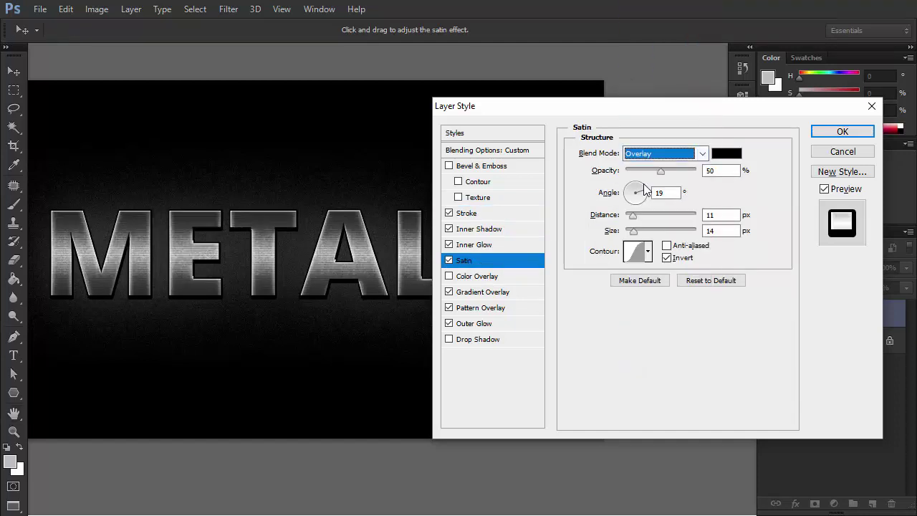
# Step: Give the satin a wavy contour and 118 px distance, apply the style, and centre METAL
pyautogui.click(647, 251)
pyautogui.click(658, 308)
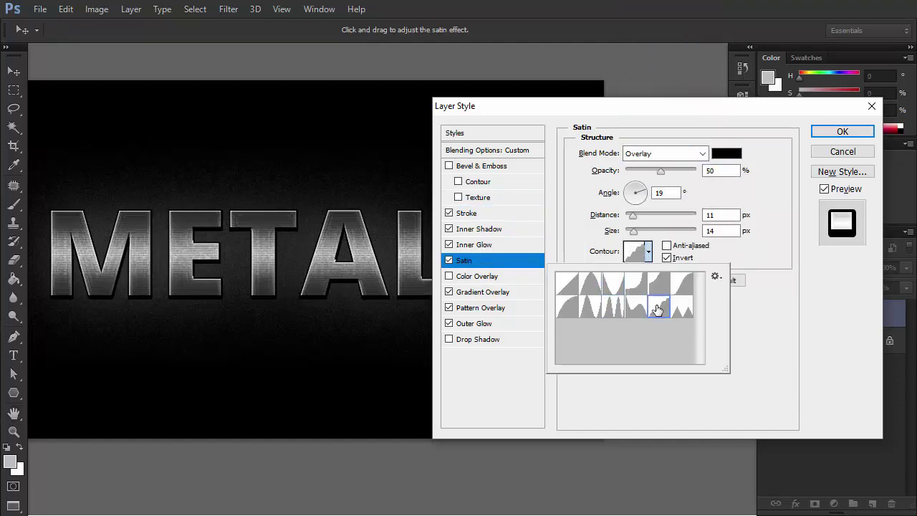
pyautogui.click(633, 215)
pyautogui.moveTo(633, 215); pyautogui.dragTo(642, 232)
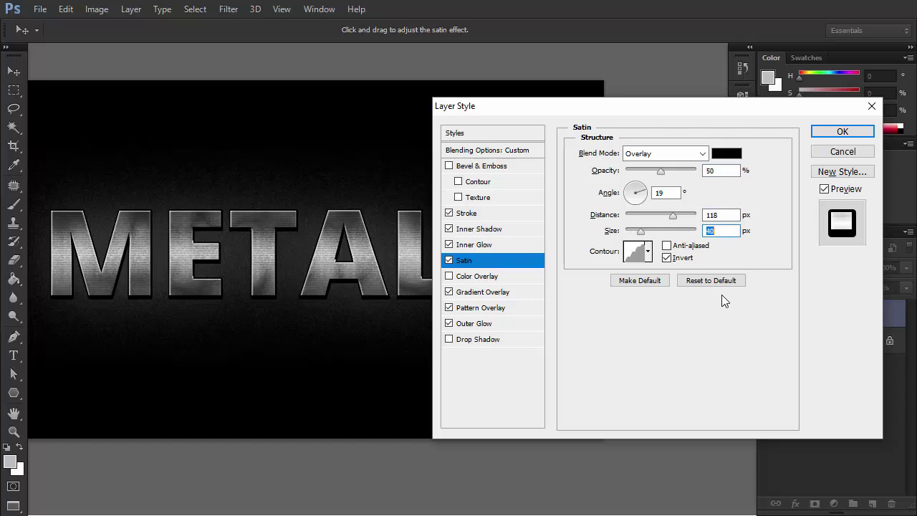
pyautogui.click(842, 132)
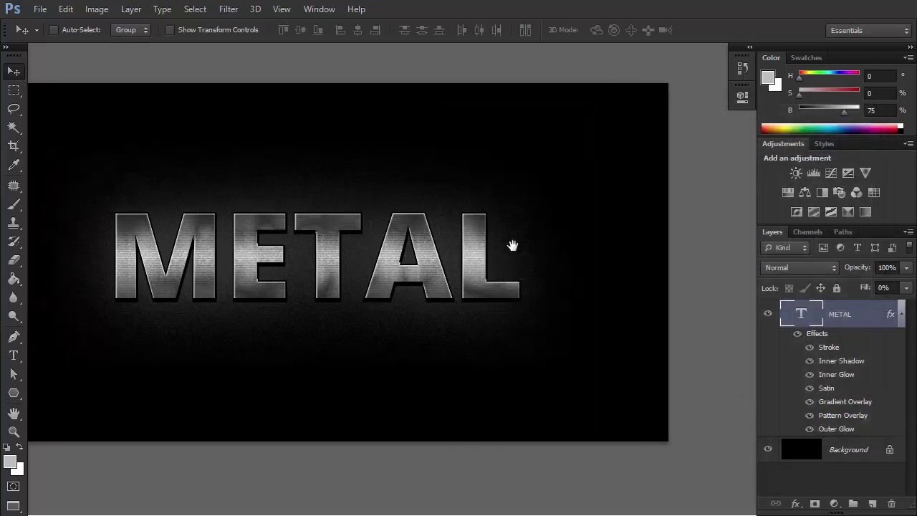
pyautogui.moveTo(511, 246); pyautogui.dragTo(585, 269)
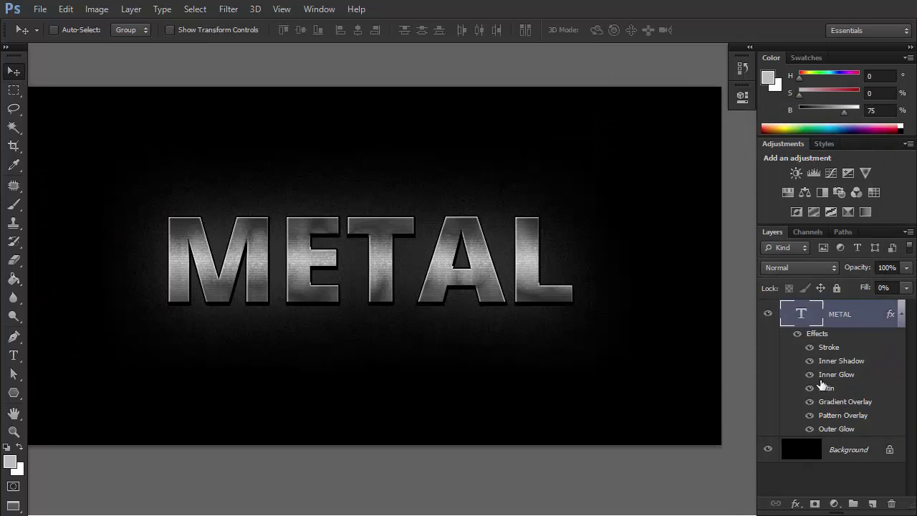
# Step: Save METAL's current effects as a new style in the Styles panel
pyautogui.click(822, 146)
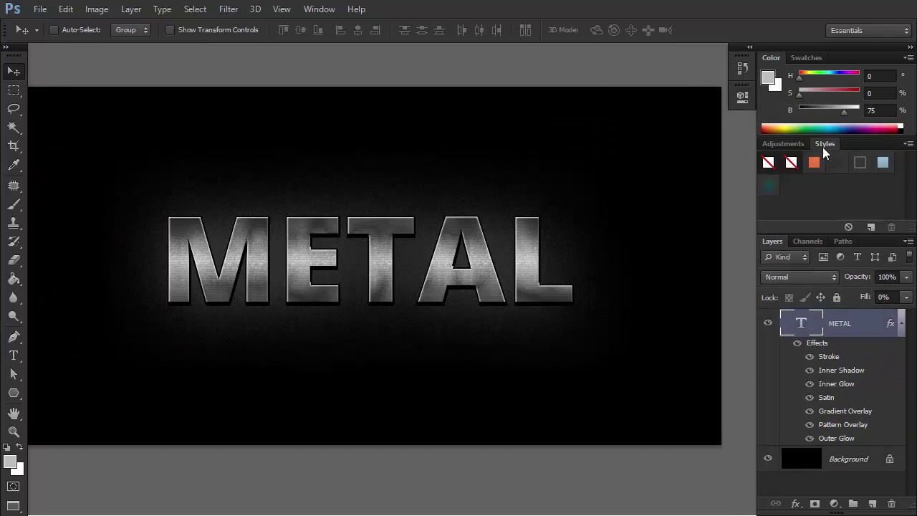
pyautogui.click(870, 227)
pyautogui.click(832, 287)
# Step: Add a smaller 'TEXT' line below METAL and give it the saved metal style
pyautogui.press('t')
pyautogui.moveTo(237, 386); pyautogui.dragTo(505, 321)
pyautogui.hotkey('ctrl', 'alt', 'shift', ',')
pyautogui.hotkey('ctrl', 'alt', 'shift', ',')
pyautogui.hotkey('ctrl', 'alt', 'shift', ',')
pyautogui.hotkey('ctrl', 'alt', 'shift', ',')
pyautogui.hotkey('ctrl', 'alt', 'shift', ',')
pyautogui.hotkey('ctrl', 'alt', 'shift', ',')
pyautogui.hotkey('ctrl', 'alt', 'shift', ',')
pyautogui.hotkey('ctrl', 'alt', 'shift', ',')
pyautogui.hotkey('ctrl', 'alt', 'shift', ',')
pyautogui.hotkey('ctrl', 'alt', 'shift', ',')
pyautogui.hotkey('ctrl', 'alt', 'shift', ',')
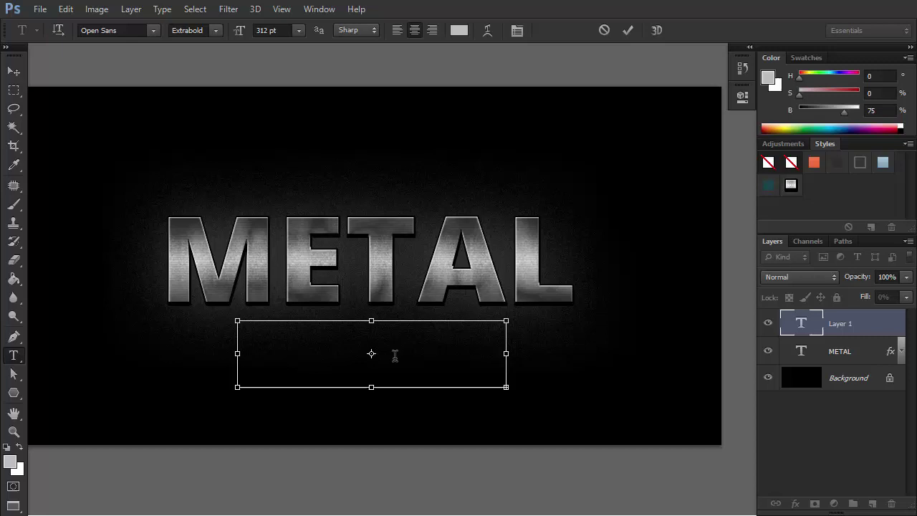
pyautogui.write('TEXT')
pyautogui.hotkey('ctrl', 'a')
pyautogui.hotkey('ctrl', 'Return')
pyautogui.press('v')
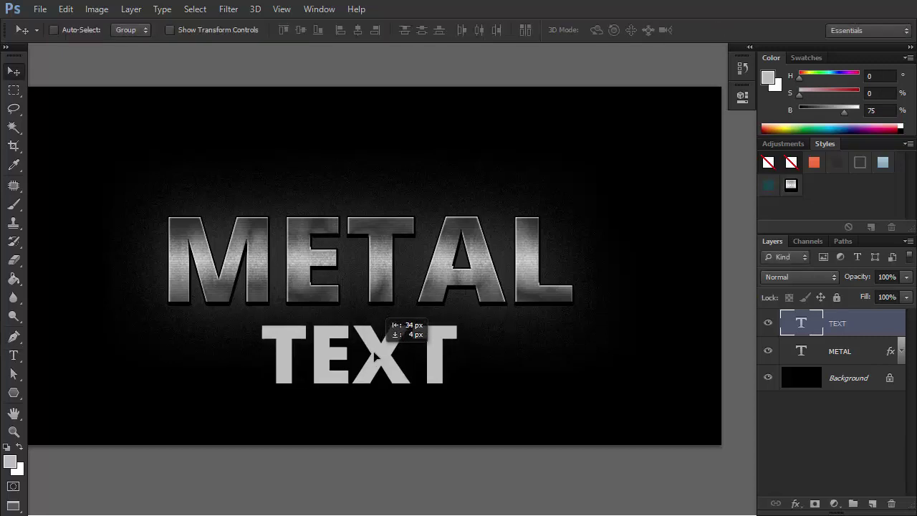
pyautogui.click(790, 185)
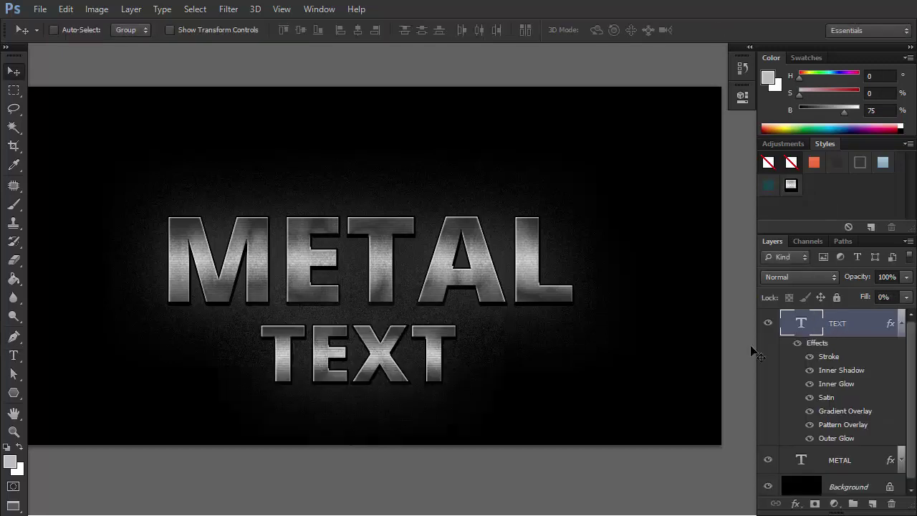
# Step: Draw a hexagon to the left of TEXT with the Polygon tool
pyautogui.click(13, 393)
pyautogui.moveTo(217, 353); pyautogui.dragTo(482, 352)
pyautogui.press('v')
pyautogui.scroll(-1, 838, 419)
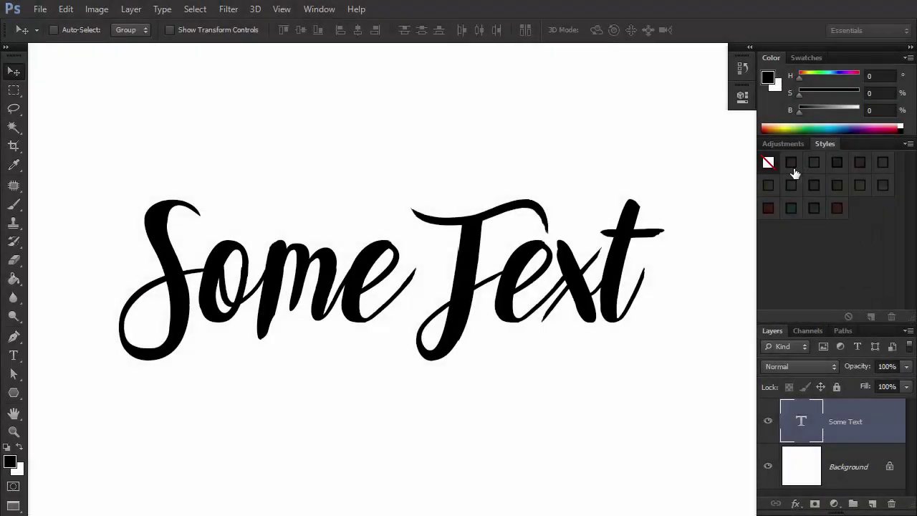
# Step: Try the pink, green, mixed, teal and blue watercolour styles on Some Text
pyautogui.click(792, 166)
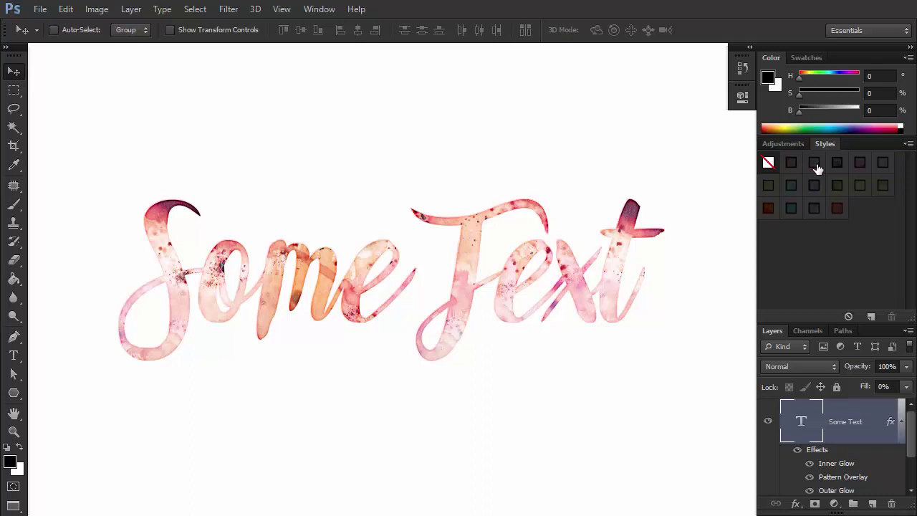
pyautogui.click(816, 166)
pyautogui.click(835, 162)
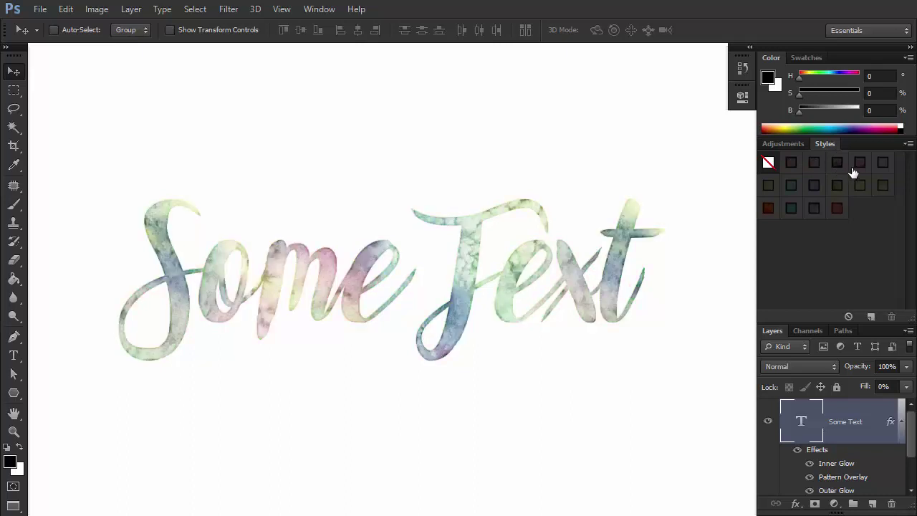
pyautogui.click(858, 165)
pyautogui.click(886, 168)
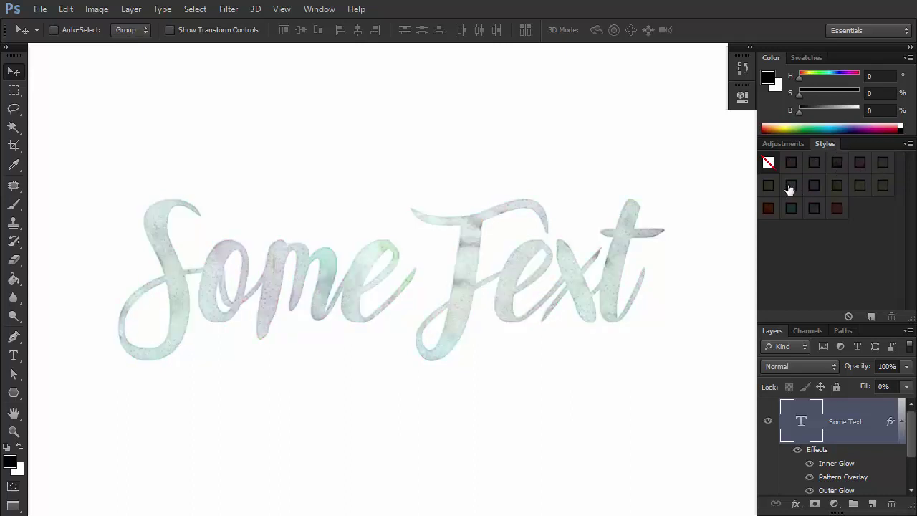
pyautogui.click(770, 188)
pyautogui.click(790, 187)
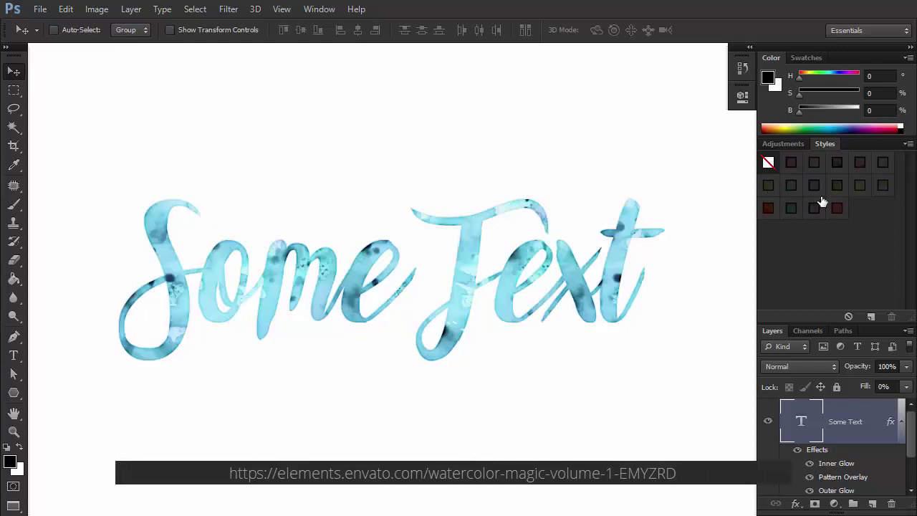
# Step: Try purple, green, pink, yellow, cyan and blue-purple watercolour, ending on orange-red
pyautogui.click(819, 188)
pyautogui.click(837, 188)
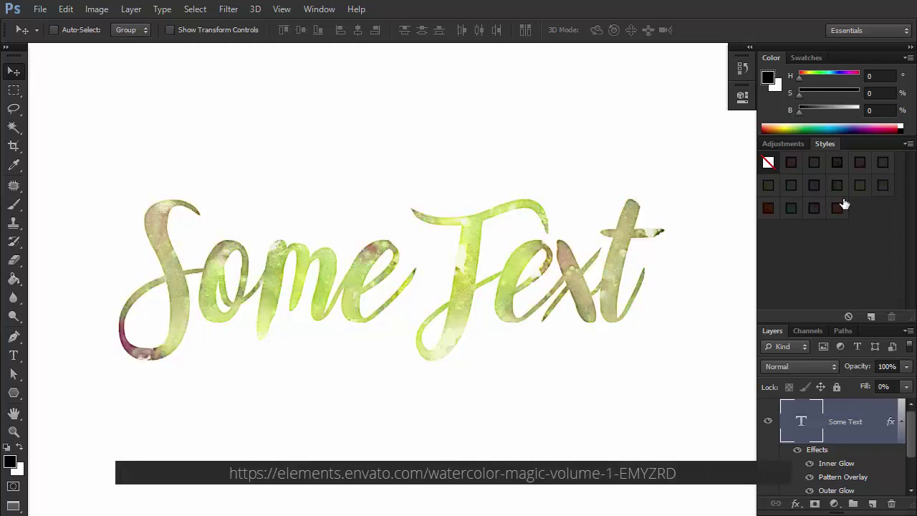
pyautogui.click(860, 188)
pyautogui.click(769, 210)
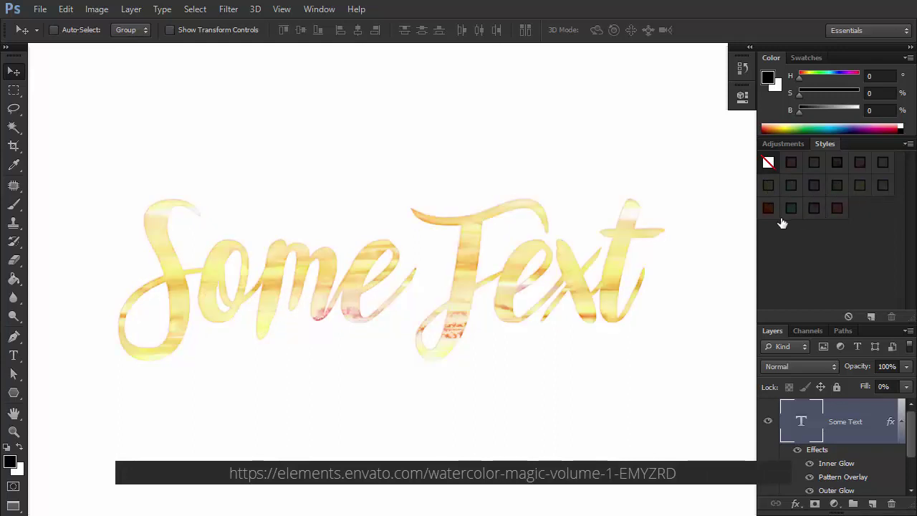
pyautogui.click(790, 210)
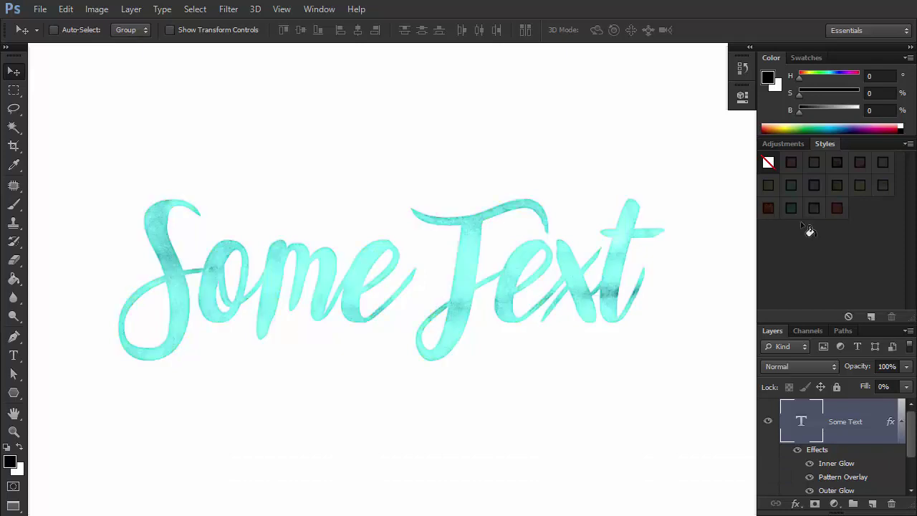
pyautogui.click(815, 210)
pyautogui.click(838, 209)
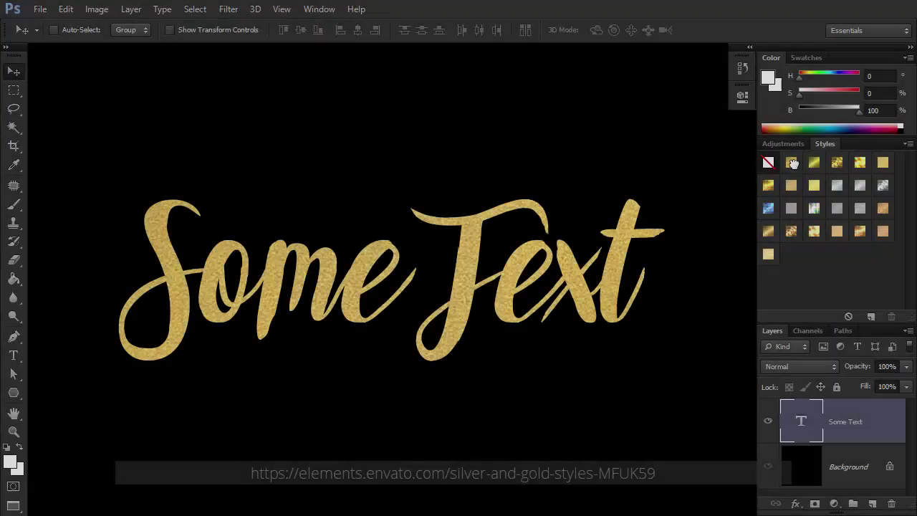
# Step: Try the glitter, dotted yellow, flat pale and patterned gold styles on Some Text
pyautogui.click(831, 164)
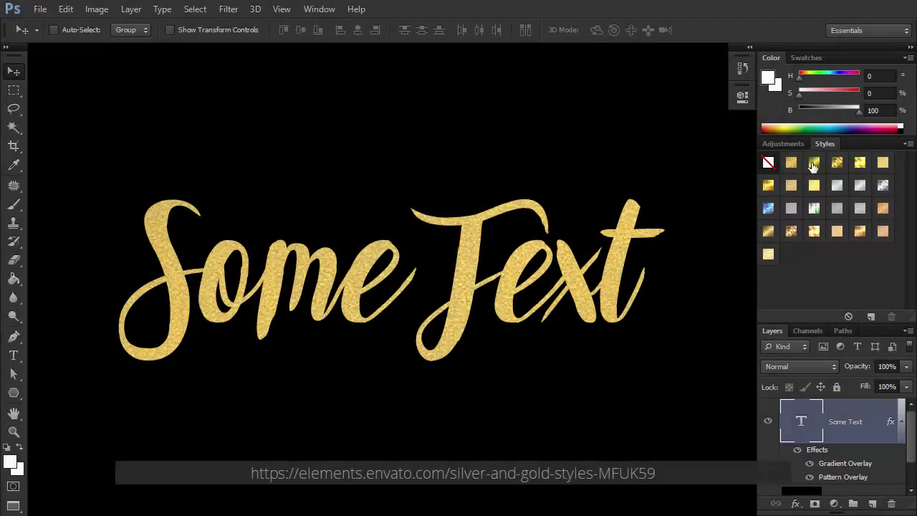
pyautogui.click(835, 164)
pyautogui.click(860, 163)
pyautogui.click(882, 163)
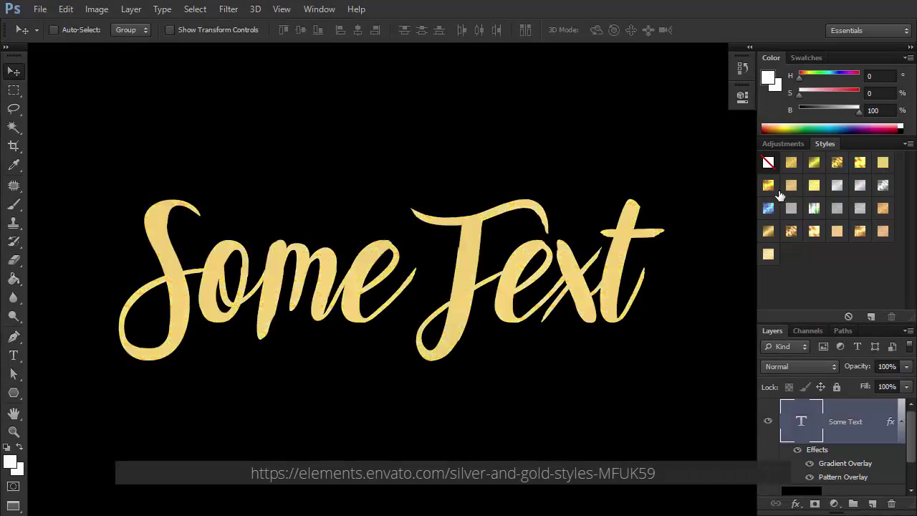
pyautogui.click(769, 187)
pyautogui.click(791, 184)
pyautogui.click(813, 185)
# Step: Try the silver, glitter silver, holographic, flat grey and textured styles on the text
pyautogui.click(837, 185)
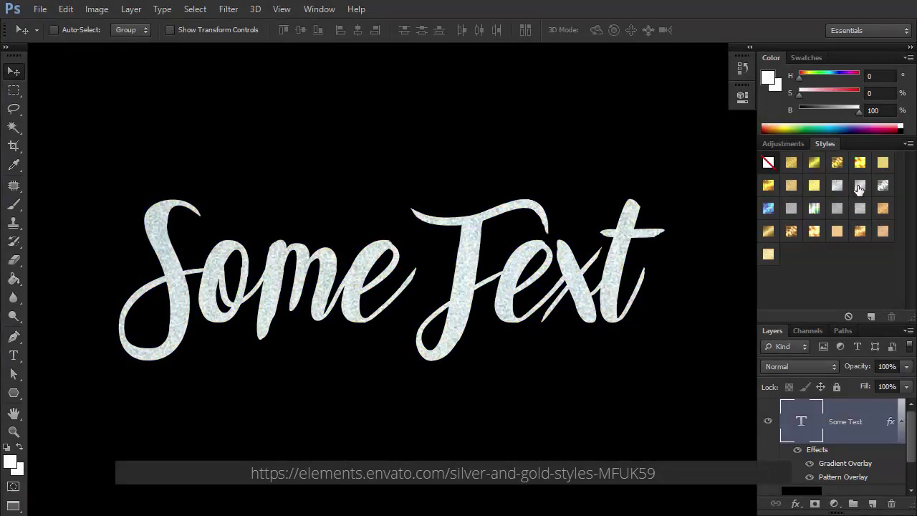
pyautogui.click(859, 185)
pyautogui.click(881, 186)
pyautogui.click(768, 208)
pyautogui.click(790, 208)
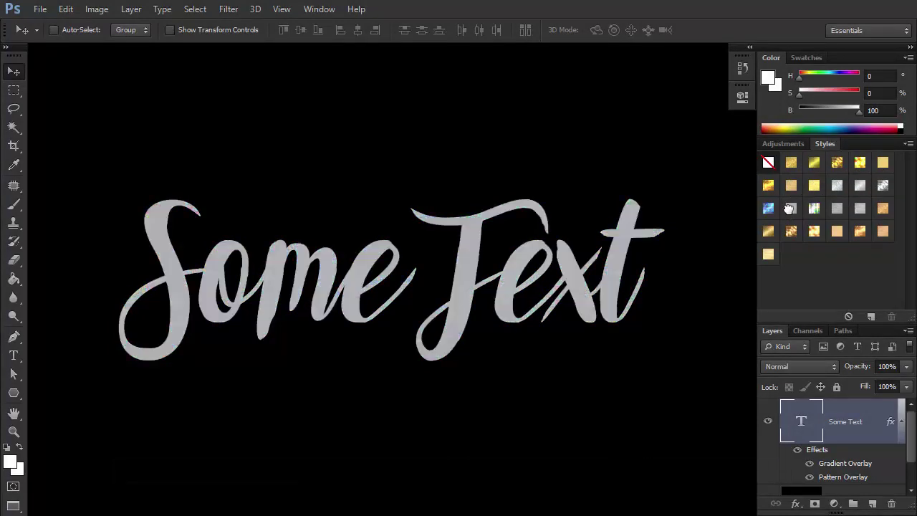
pyautogui.click(813, 208)
pyautogui.click(836, 208)
pyautogui.click(859, 208)
pyautogui.click(882, 208)
# Step: Try gold gradient, glitter, sequin, peach and textured gold, ending on pale cream gold
pyautogui.click(767, 230)
pyautogui.click(791, 231)
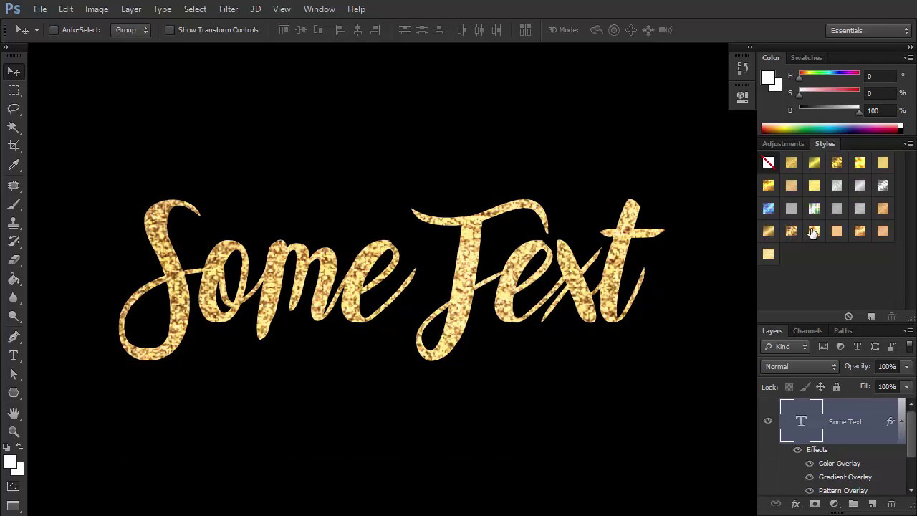
pyautogui.click(813, 230)
pyautogui.click(836, 232)
pyautogui.click(859, 232)
pyautogui.click(882, 232)
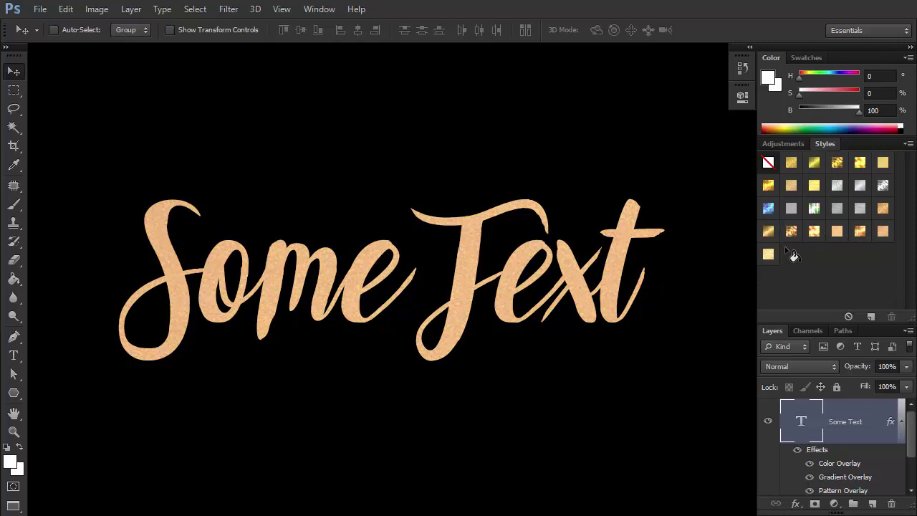
pyautogui.click(770, 254)
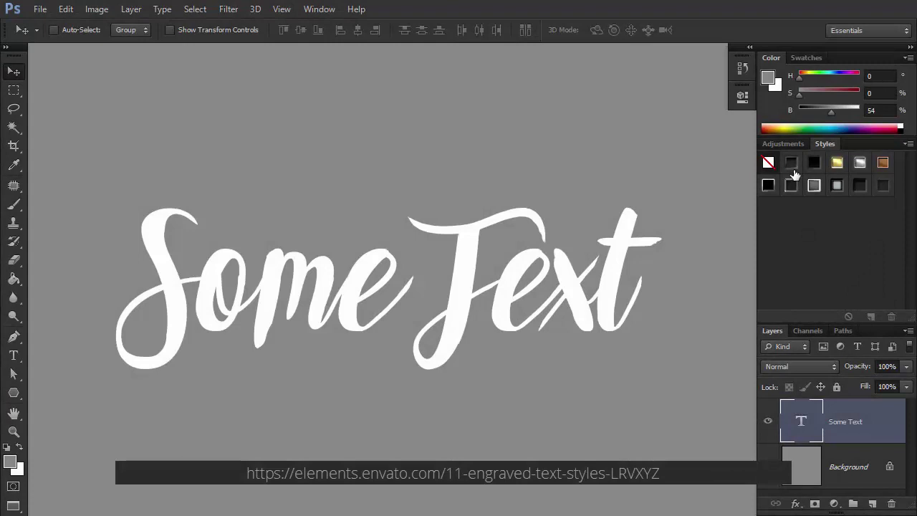
# Step: Try grey, dark, gold, silver, copper, chrome and bevel engraved styles, ending on the inset deboss
pyautogui.click(805, 163)
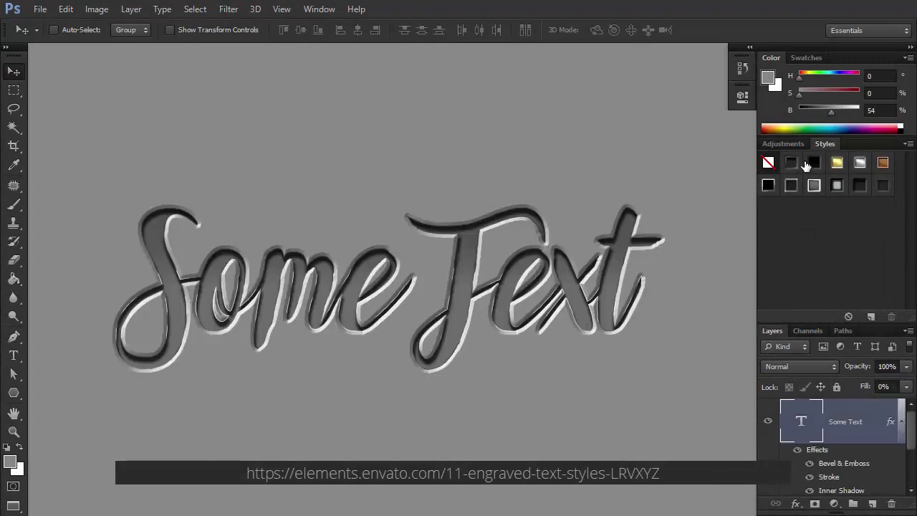
pyautogui.click(815, 164)
pyautogui.click(837, 164)
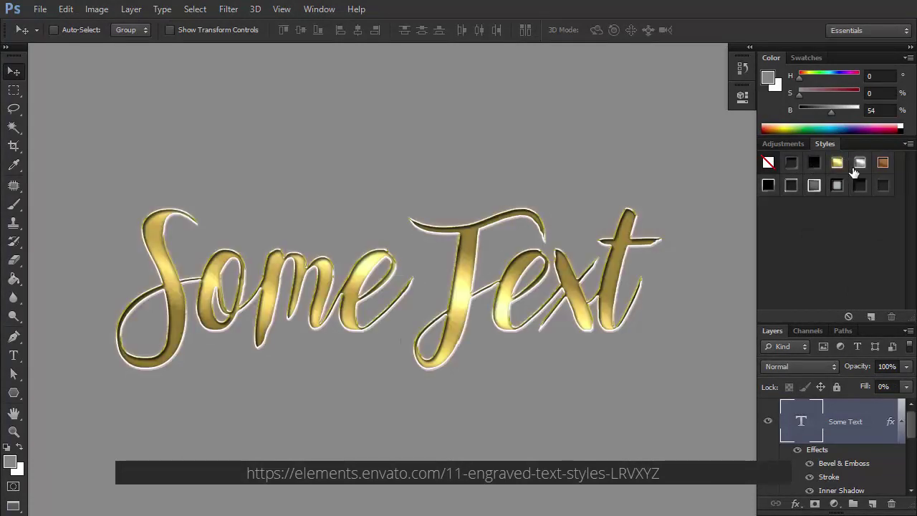
pyautogui.click(857, 163)
pyautogui.click(883, 164)
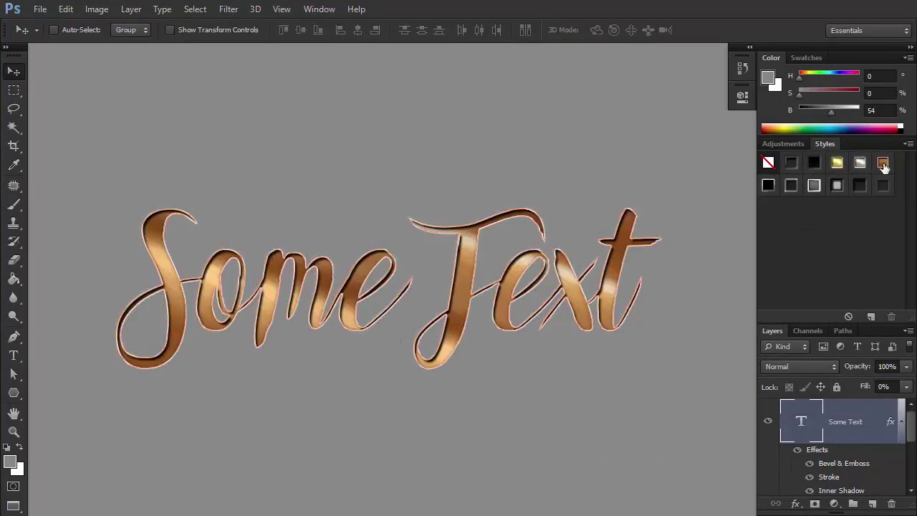
pyautogui.click(768, 186)
pyautogui.click(792, 187)
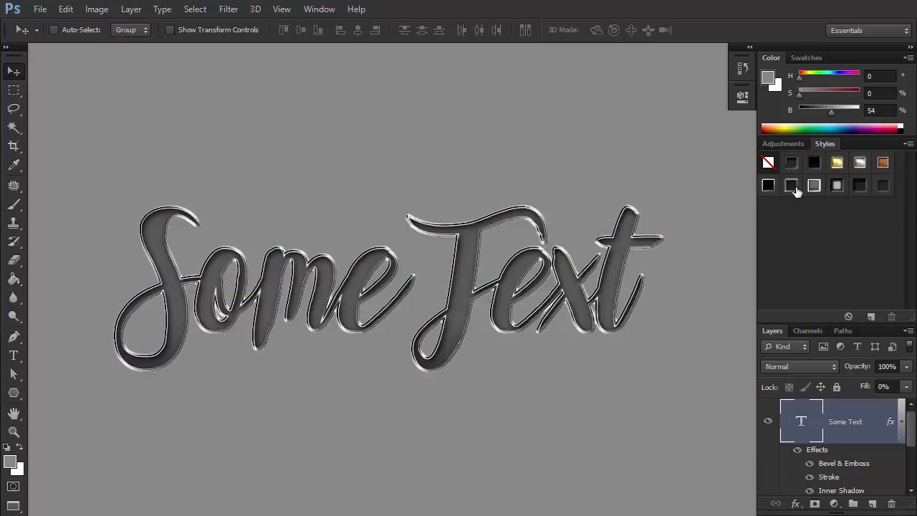
pyautogui.click(814, 186)
pyautogui.click(838, 185)
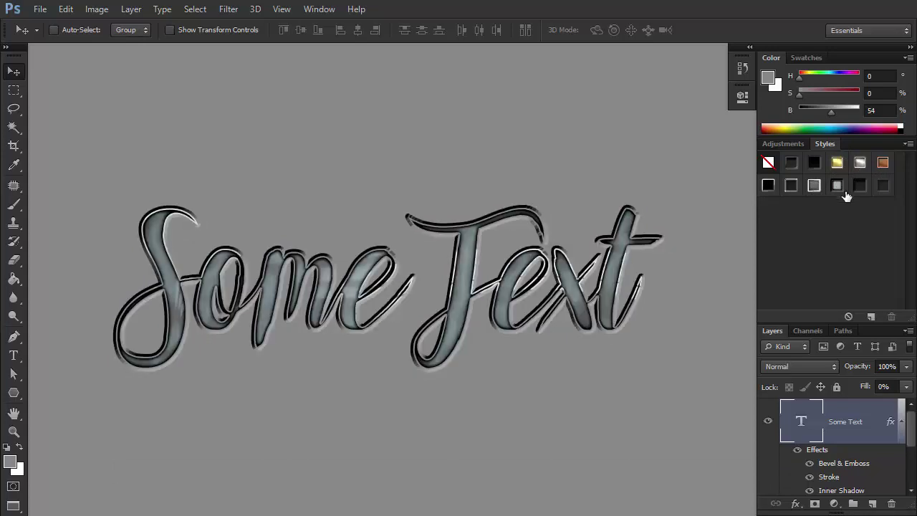
pyautogui.click(860, 187)
pyautogui.click(884, 189)
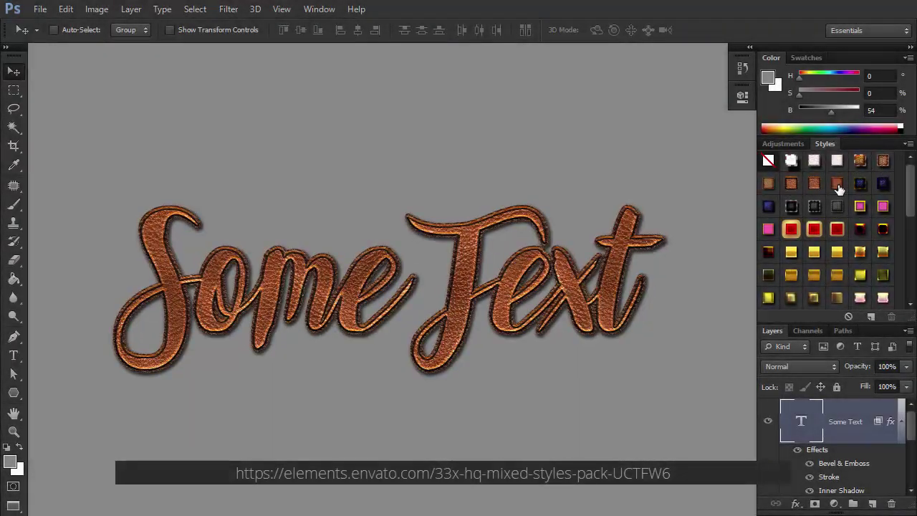
# Step: Try the blue denim, red stitched, pink, glossy red and various gold styles on Some Text
pyautogui.click(839, 210)
pyautogui.click(771, 230)
pyautogui.click(839, 235)
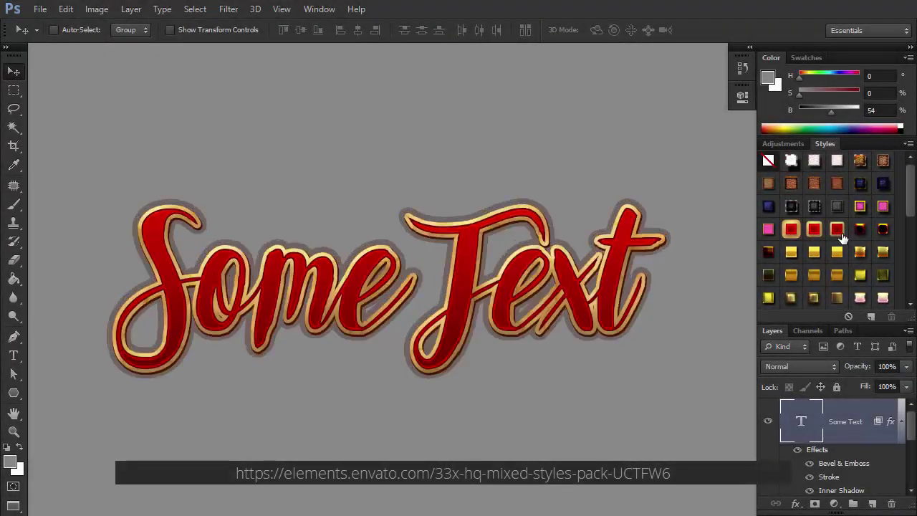
pyautogui.click(791, 257)
pyautogui.click(815, 253)
pyautogui.click(810, 277)
pyautogui.click(860, 276)
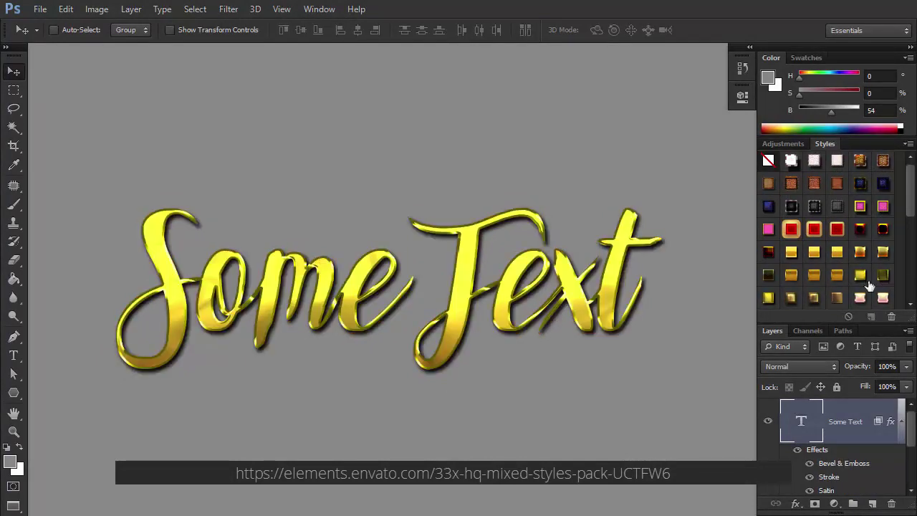
pyautogui.click(831, 301)
pyautogui.click(859, 297)
# Step: Try the rainbow neon, chrome, silver, polished chrome and lilac silver styles
pyautogui.scroll(-3, 823, 257)
pyautogui.click(814, 217)
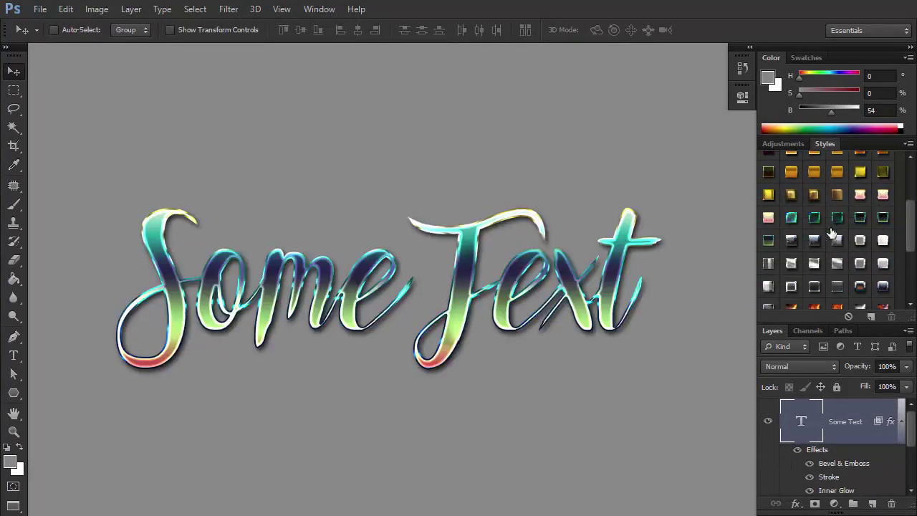
pyautogui.click(792, 244)
pyautogui.click(832, 244)
pyautogui.click(861, 241)
pyautogui.click(786, 264)
pyautogui.click(828, 265)
pyautogui.click(858, 265)
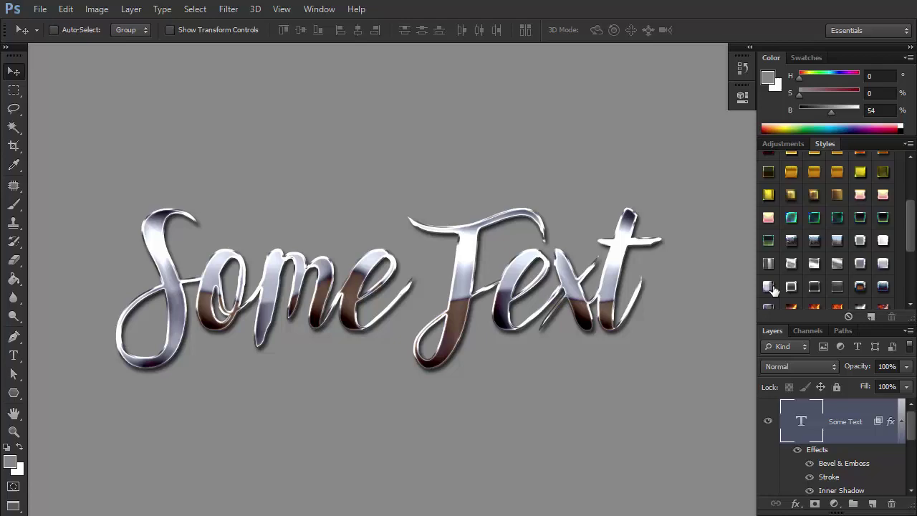
pyautogui.click(791, 286)
pyautogui.click(883, 287)
# Step: Try blue chrome, fiery orange, gold, wood grain and copper-gold, ending on the rusty red grunge style
pyautogui.scroll(-3, 885, 292)
pyautogui.click(792, 219)
pyautogui.click(884, 219)
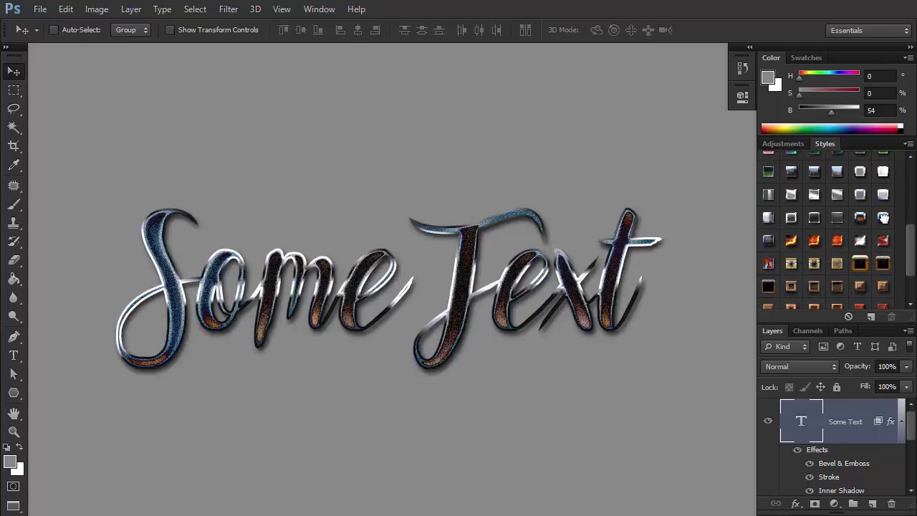
pyautogui.click(789, 241)
pyautogui.click(875, 244)
pyautogui.click(809, 267)
pyautogui.click(838, 288)
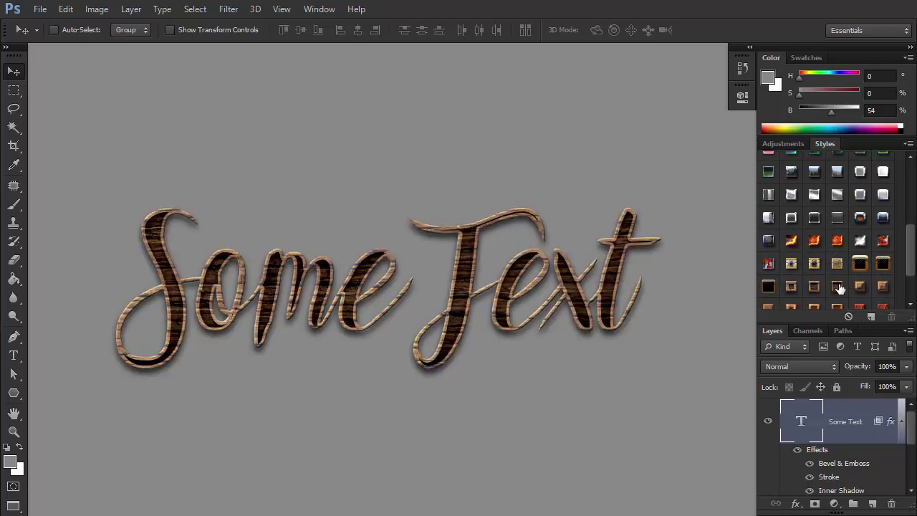
pyautogui.click(860, 288)
pyautogui.scroll(-3, 824, 265)
pyautogui.click(813, 277)
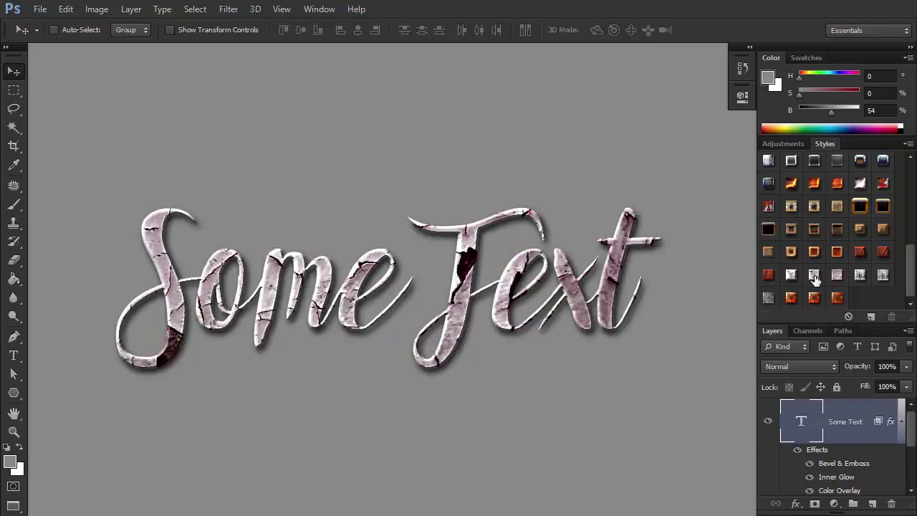
pyautogui.click(859, 278)
pyautogui.click(791, 297)
pyautogui.click(836, 297)
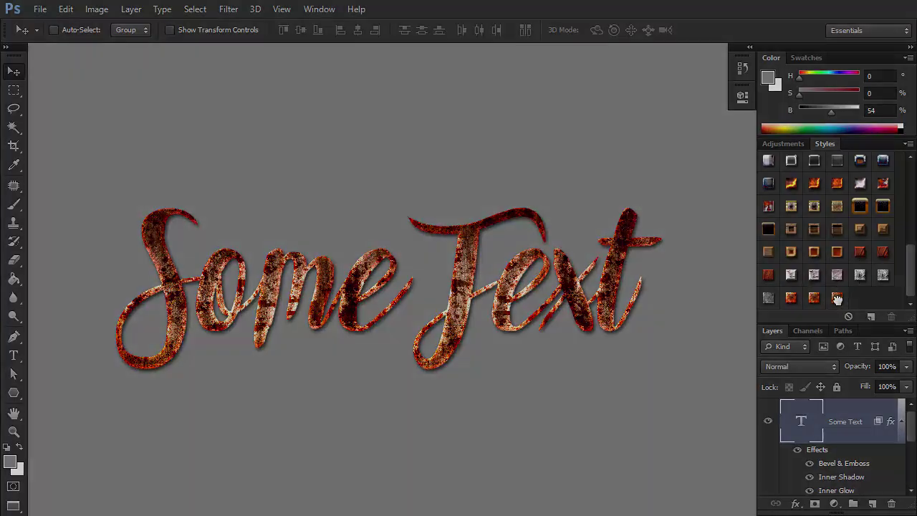